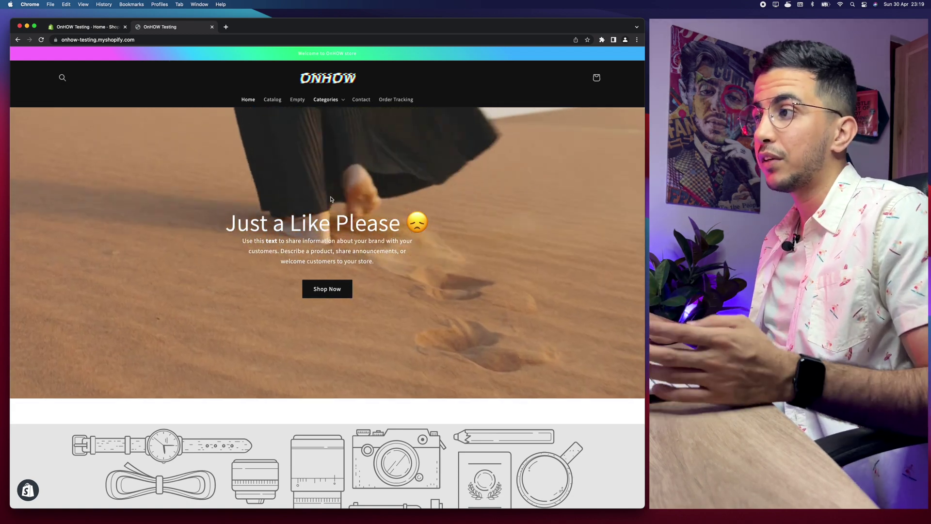
# - Review the storefront home page, checking the Multicolumn and Contact form sections
pyautogui.scroll(5, 390, 98)
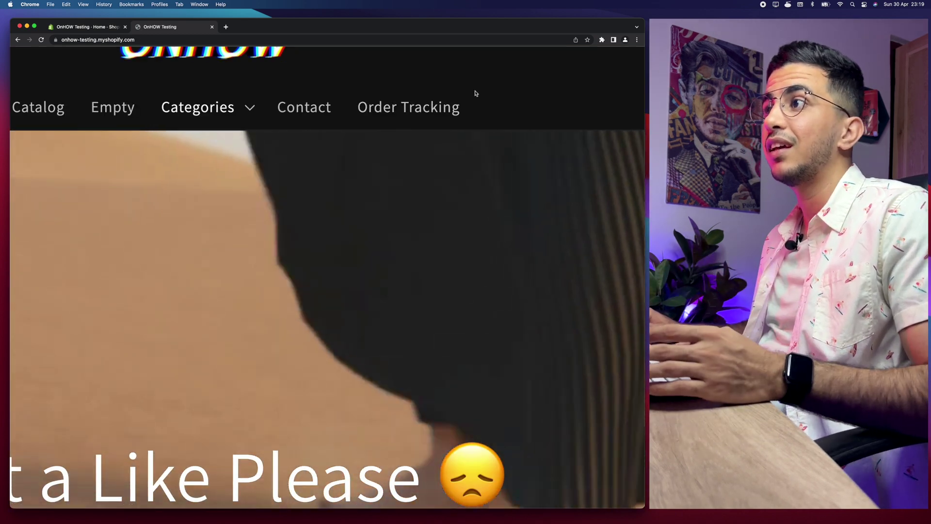
pyautogui.hscroll(-5, 475, 93)
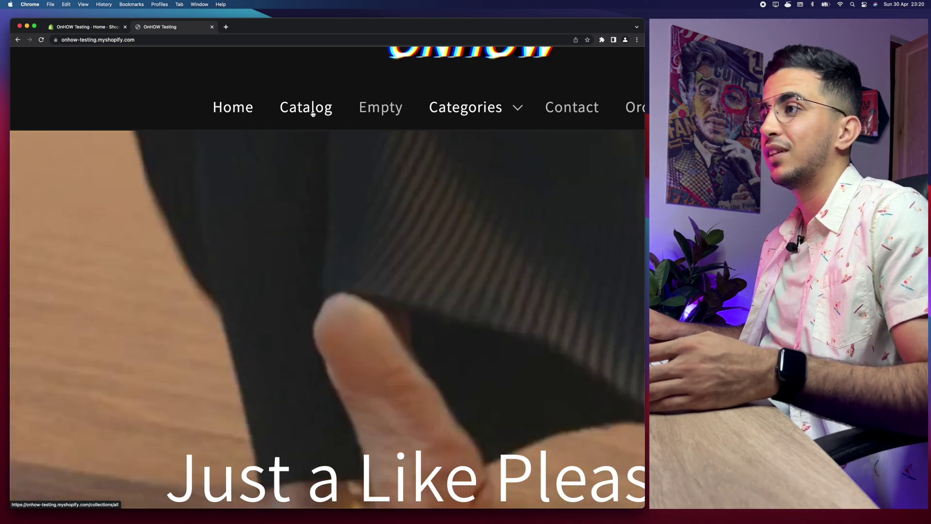
pyautogui.press('super+0')
pyautogui.scroll(-10, 313, 114)
pyautogui.scroll(-10, 313, 114)
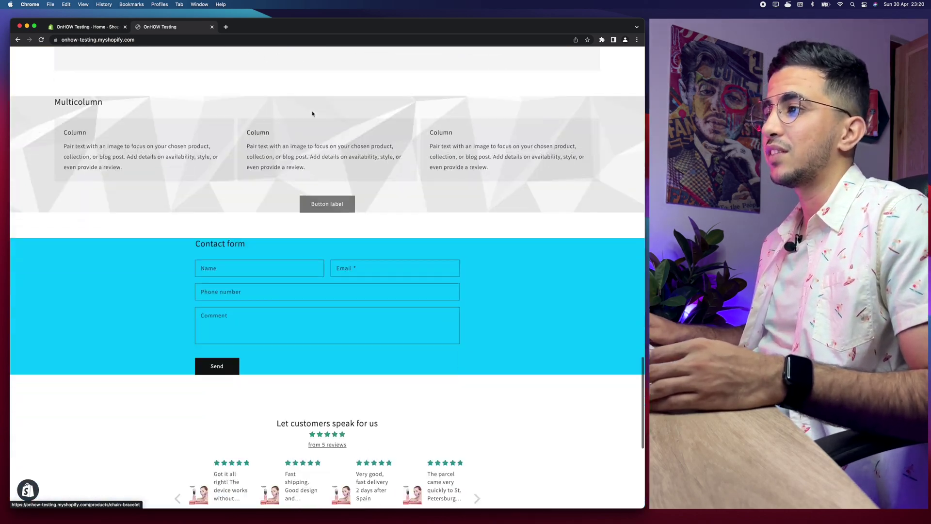
pyautogui.scroll(5, 313, 114)
pyautogui.scroll(-2, 312, 113)
pyautogui.scroll(-1, 313, 114)
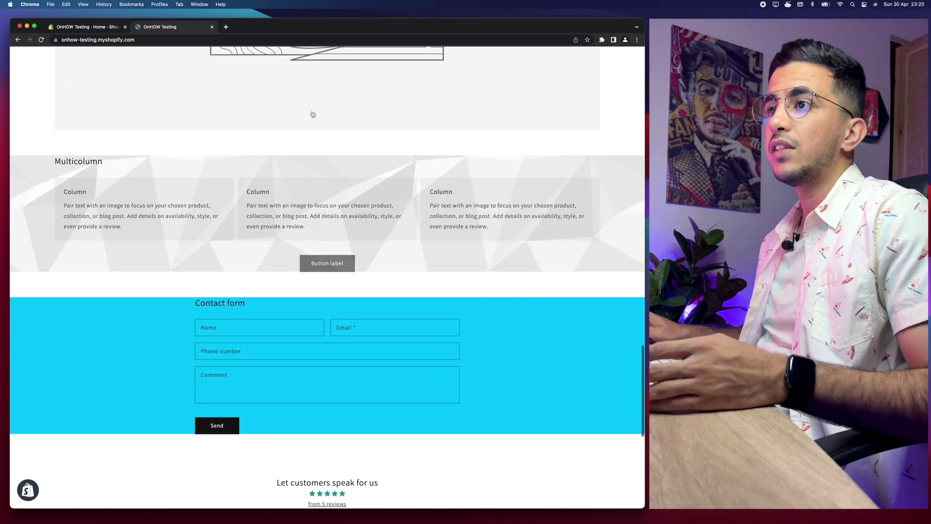
pyautogui.moveTo(84, 161); pyautogui.dragTo(125, 164)
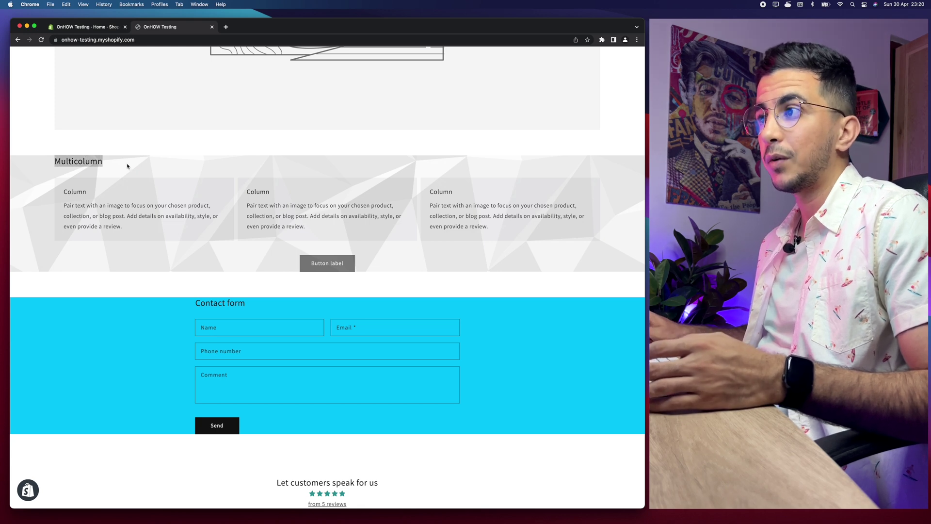
pyautogui.click(127, 166)
pyautogui.scroll(5, 124, 174)
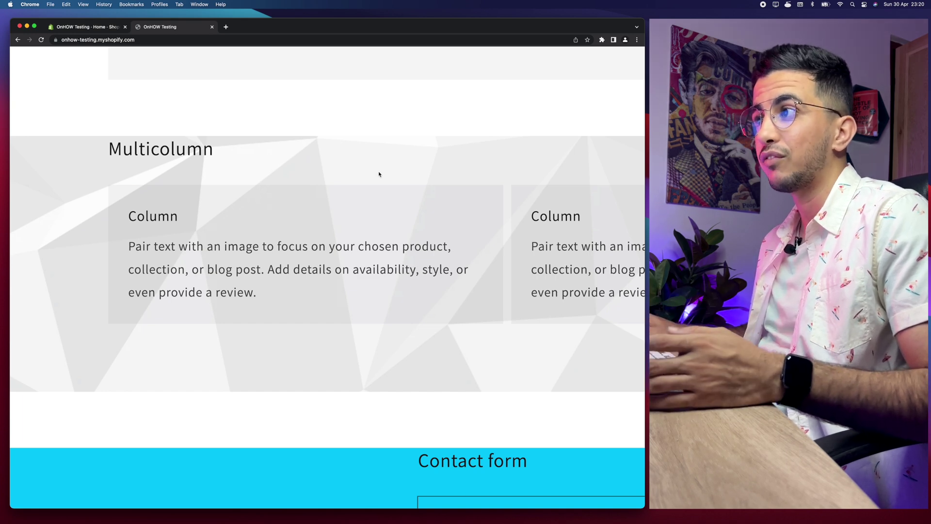
pyautogui.hscroll(10, 331, 163)
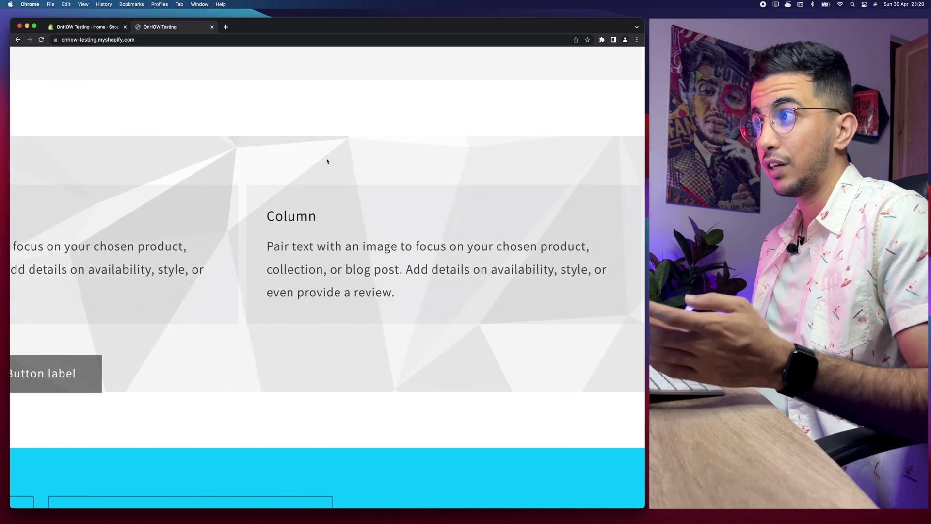
pyautogui.scroll(-5, 326, 161)
pyautogui.scroll(-5, 353, 182)
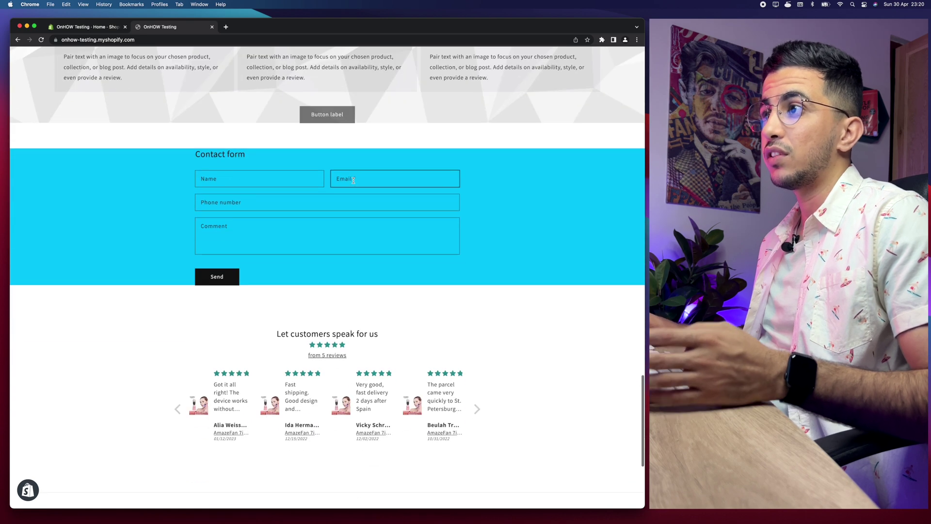
pyautogui.tripleClick(204, 152)
pyautogui.click(149, 156)
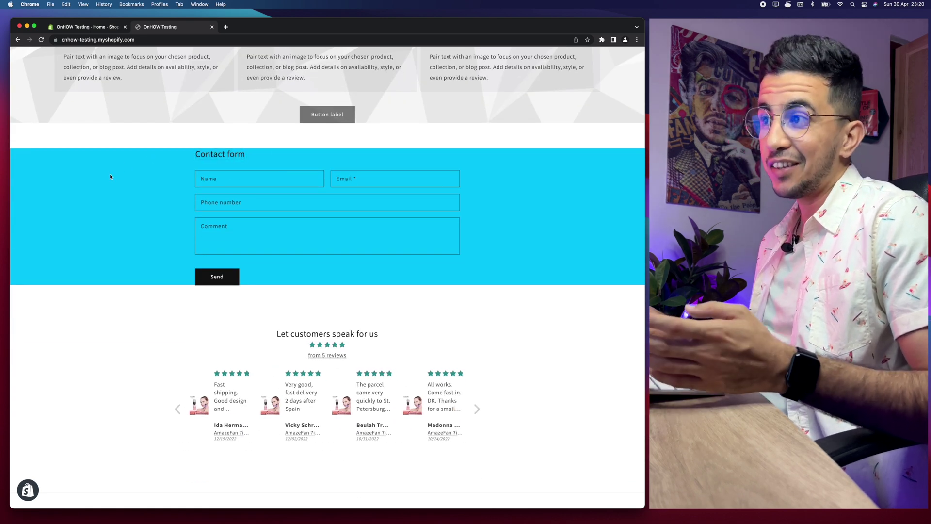
pyautogui.scroll(5, 110, 173)
pyautogui.hscroll(-3, 110, 173)
pyautogui.hscroll(12, 110, 173)
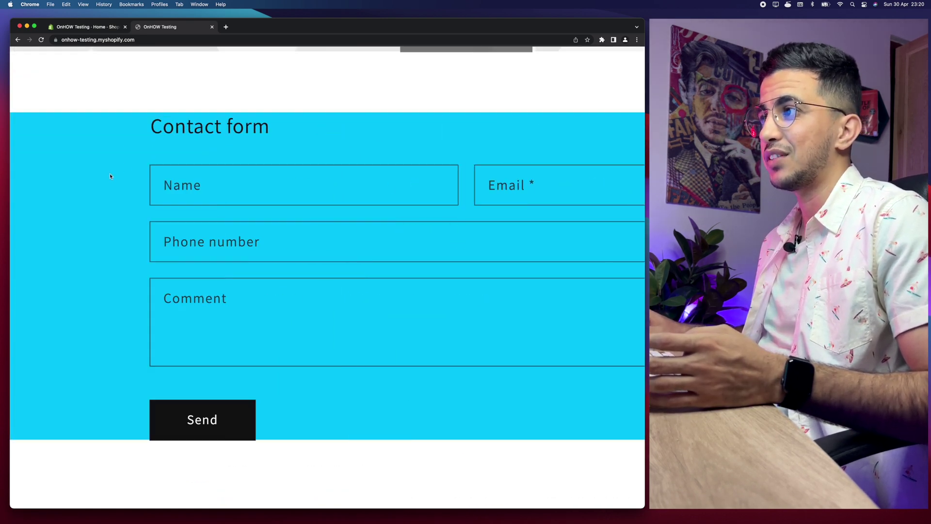
pyautogui.scroll(-5, 109, 173)
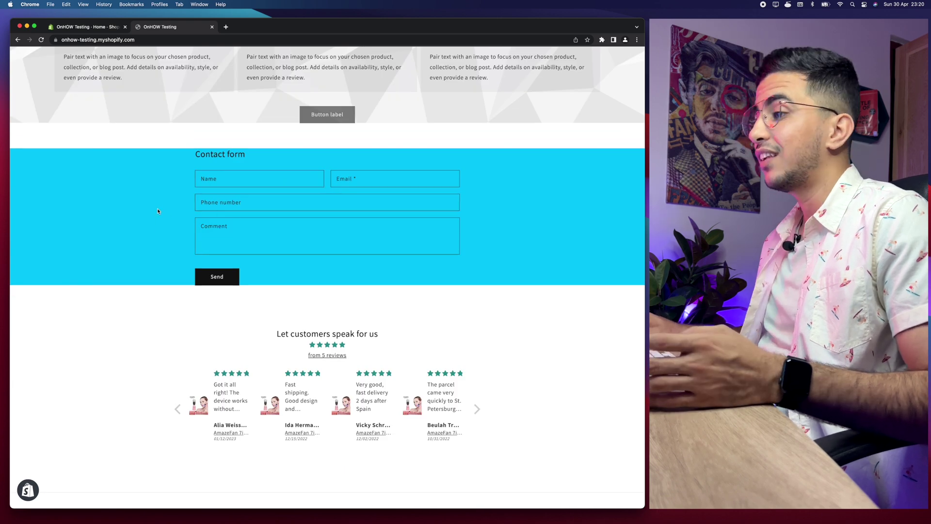
pyautogui.scroll(5, 157, 211)
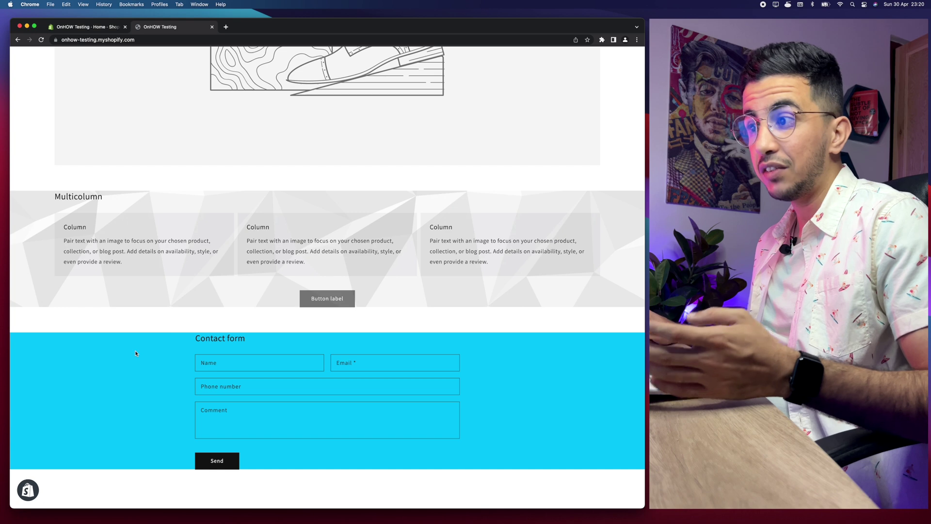
pyautogui.scroll(-2, 146, 359)
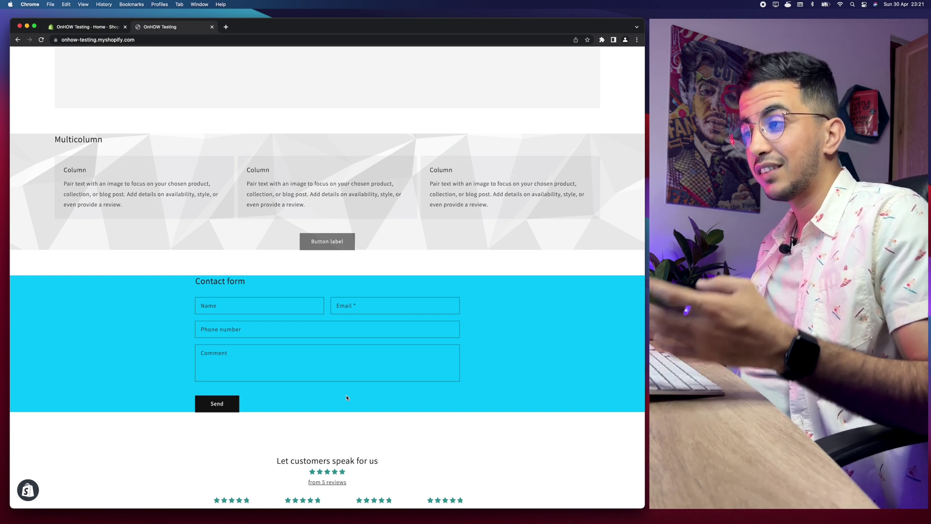
pyautogui.scroll(-2, 517, 276)
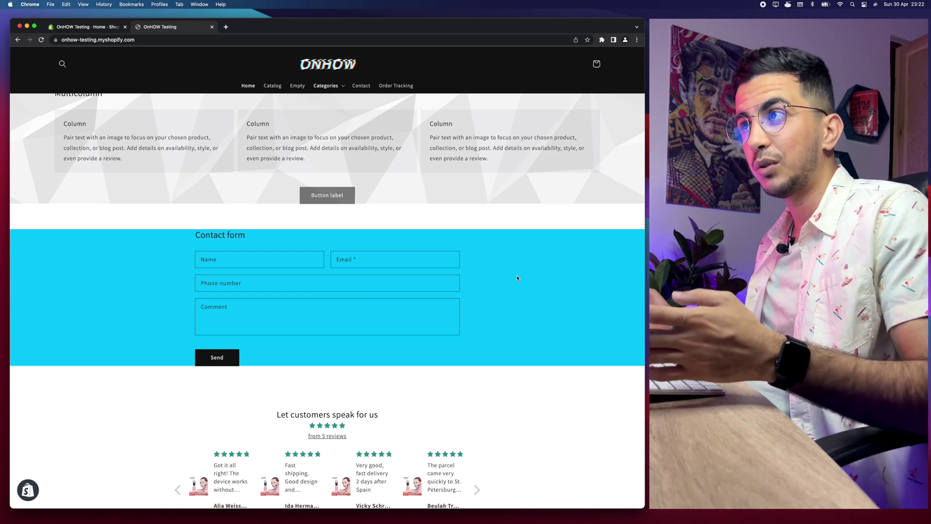
# - Close the storefront tab and open the Dawn theme in the theme editor
pyautogui.click(211, 27)
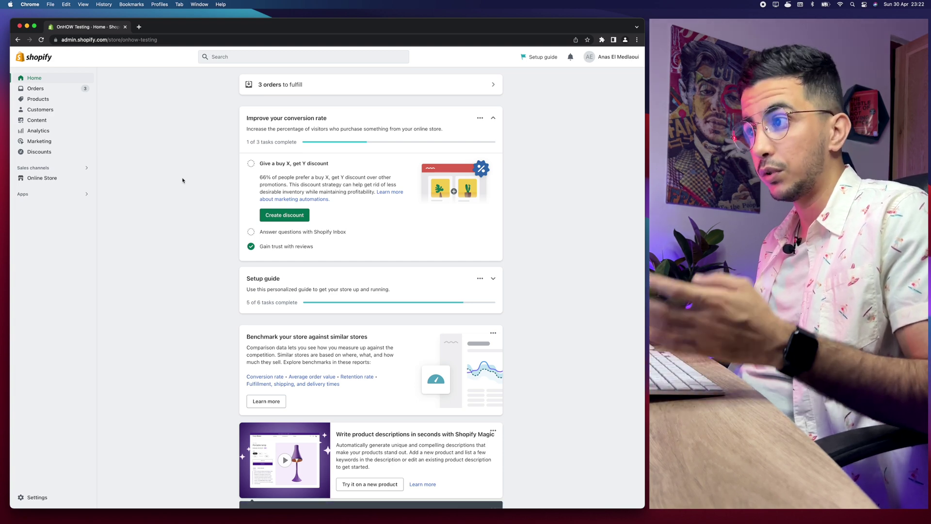
pyautogui.click(41, 178)
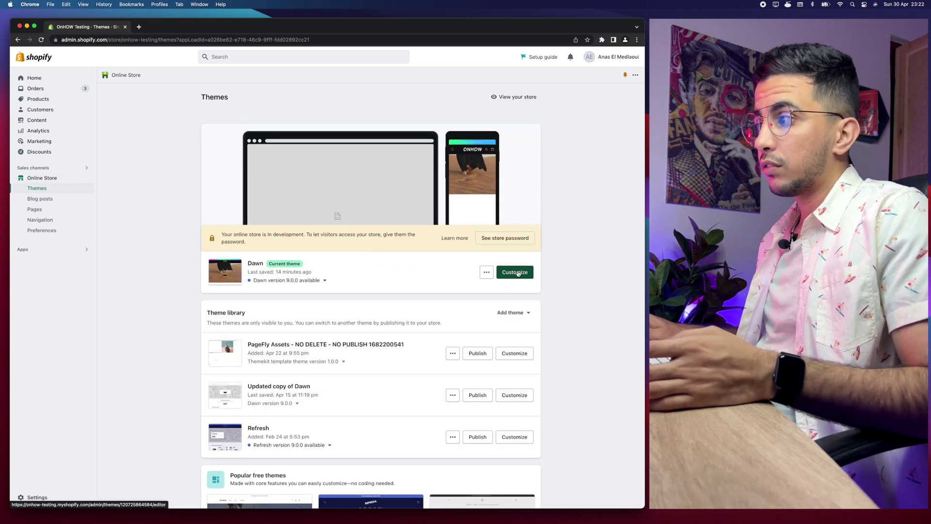
pyautogui.click(515, 272)
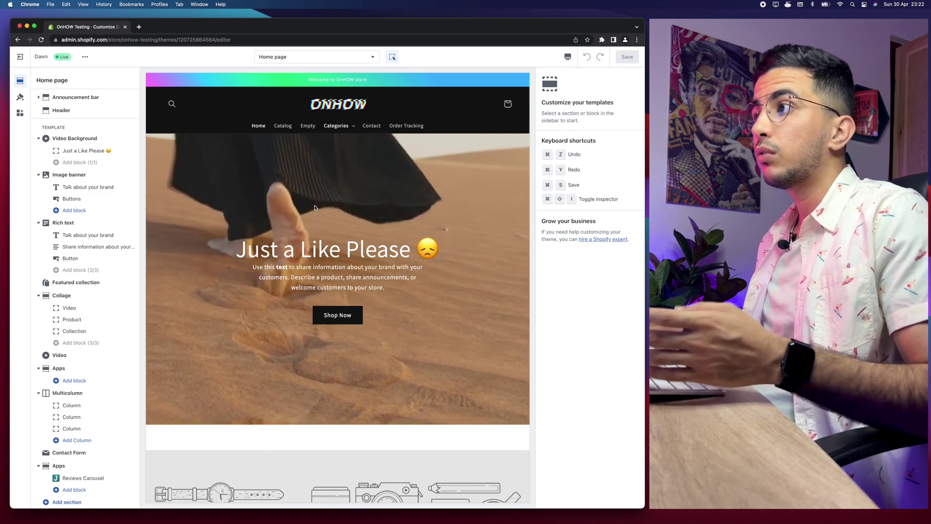
# - Bring up the section picker for adding a section below Contact form
pyautogui.scroll(-3, 281, 267)
pyautogui.scroll(-20, 281, 267)
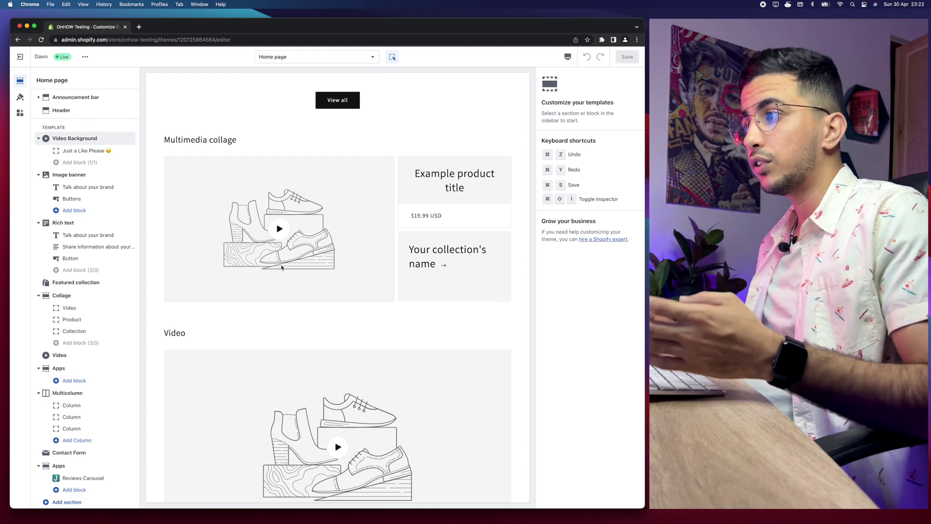
pyautogui.scroll(-15, 282, 267)
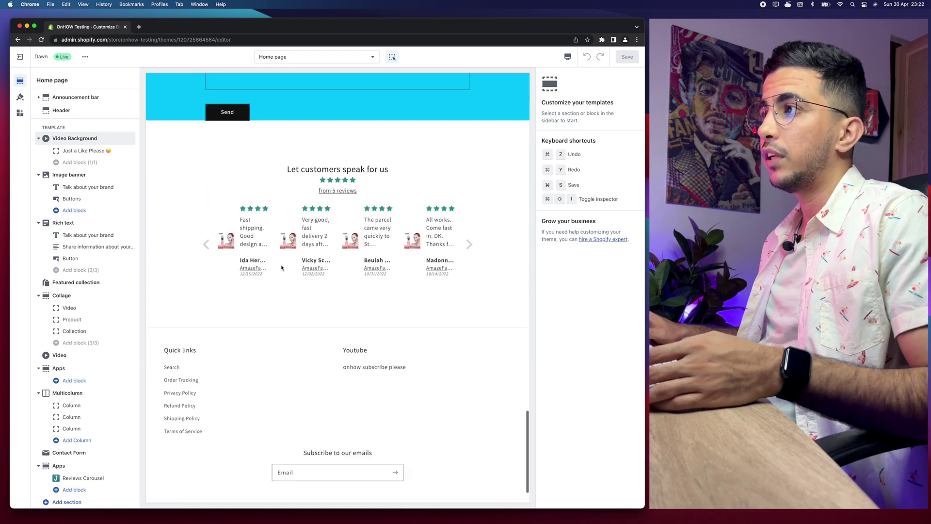
pyautogui.scroll(5, 281, 267)
pyautogui.scroll(-2, 281, 267)
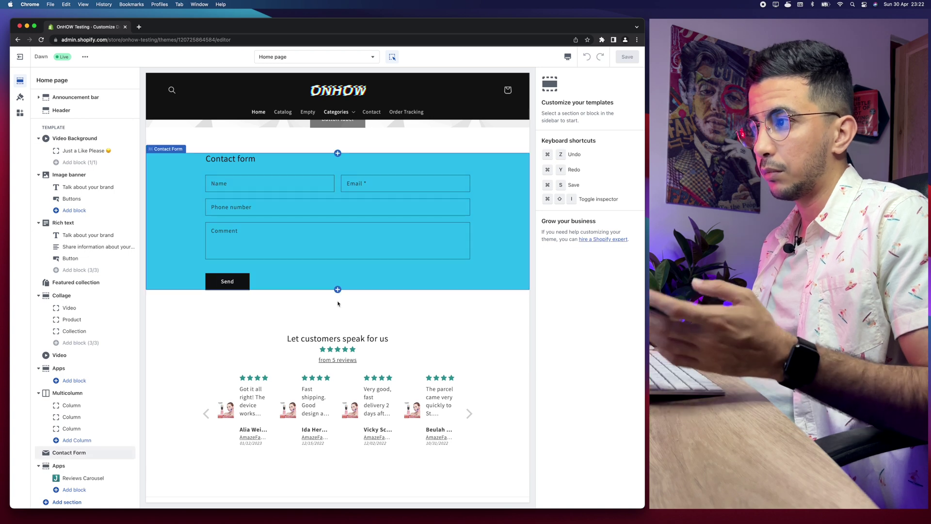
pyautogui.moveTo(339, 290)
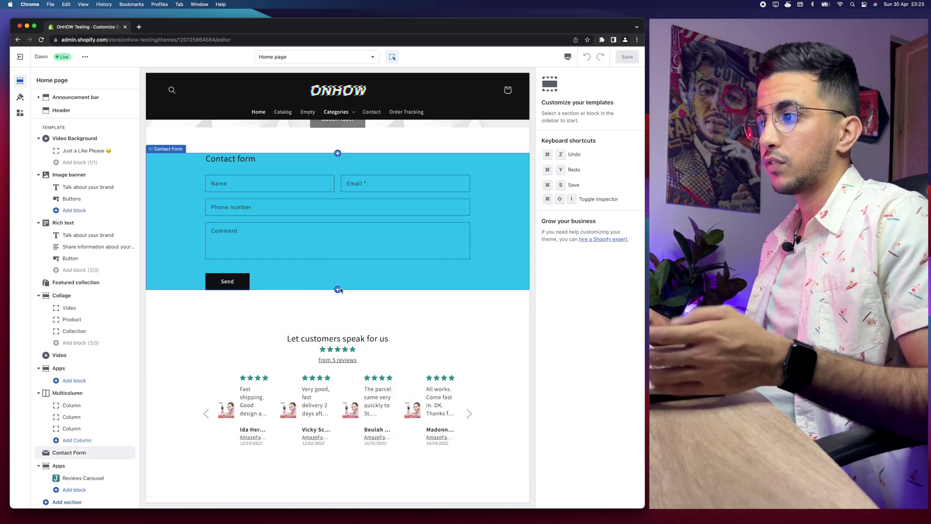
pyautogui.click(338, 290)
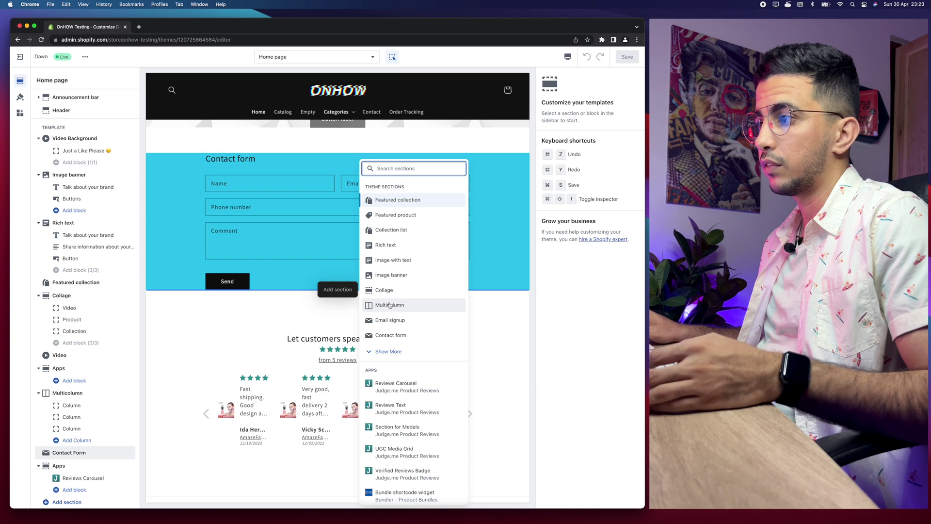
# - Add a Multicolumn section below the Contact form
pyautogui.click(389, 305)
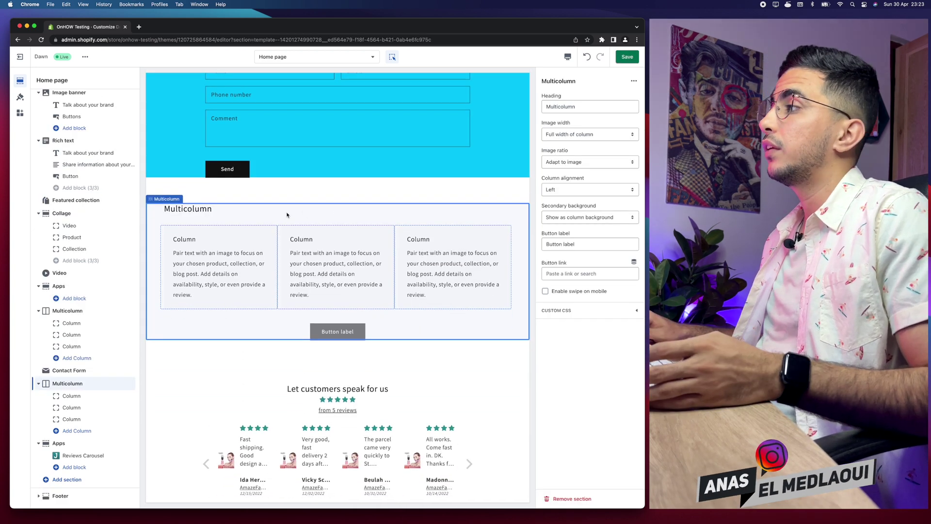
pyautogui.scroll(5, 586, 101)
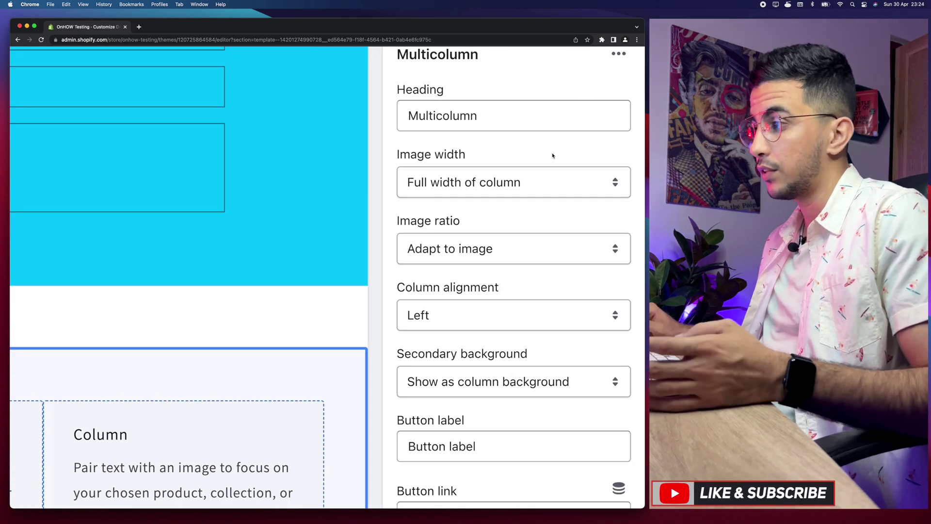
pyautogui.scroll(-1, 553, 155)
pyautogui.scroll(3, 552, 156)
# - Keep full column image width, Adapt to image ratio, and Show as column background
pyautogui.click(484, 143)
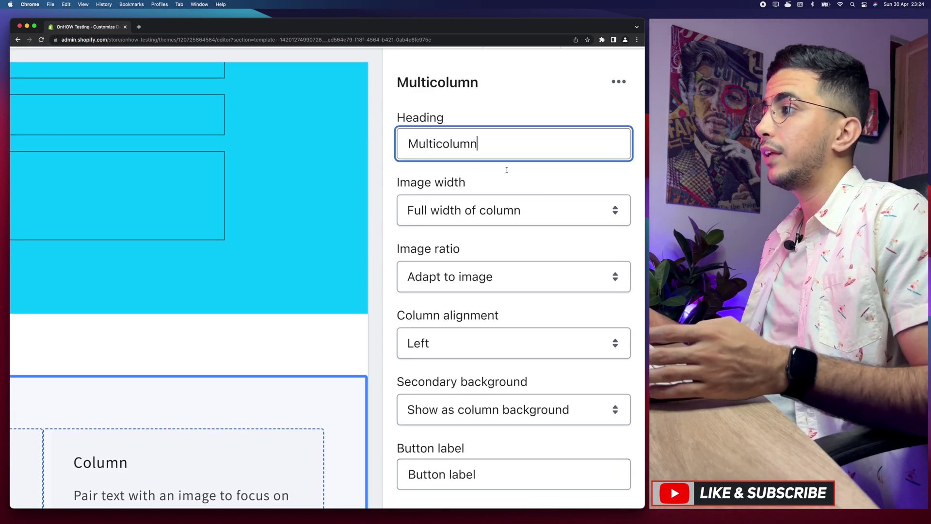
pyautogui.click(516, 214)
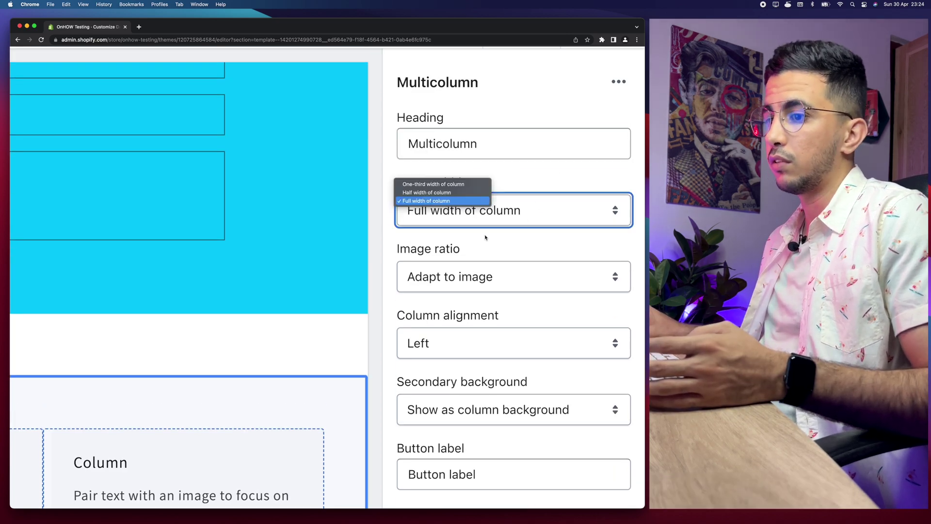
pyautogui.click(436, 327)
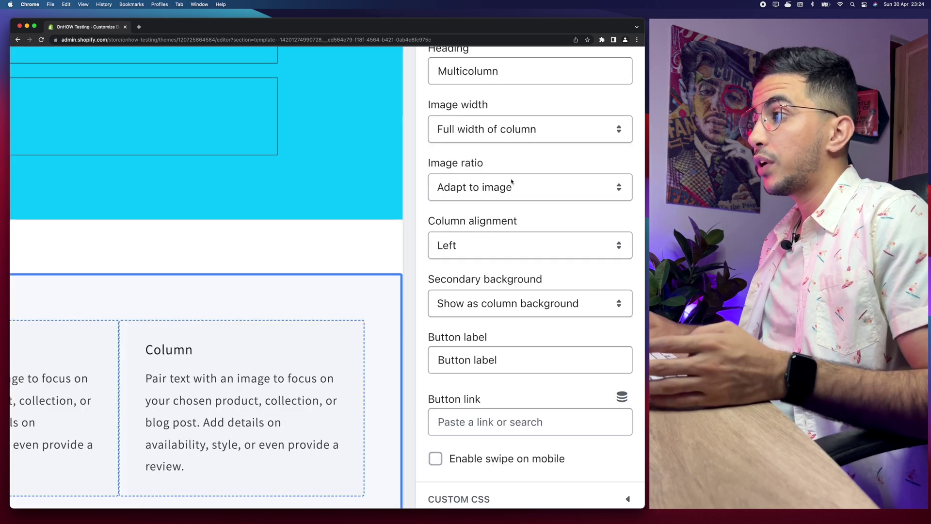
pyautogui.click(512, 182)
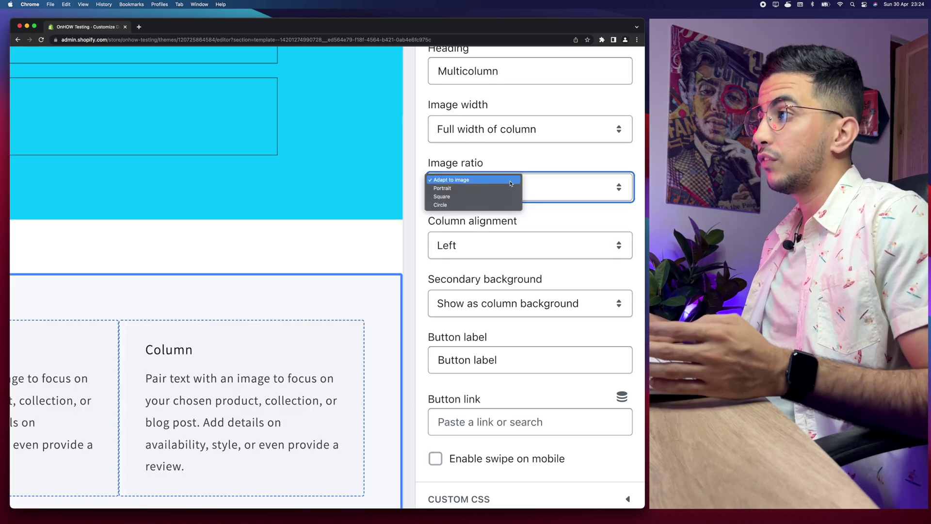
pyautogui.click(513, 163)
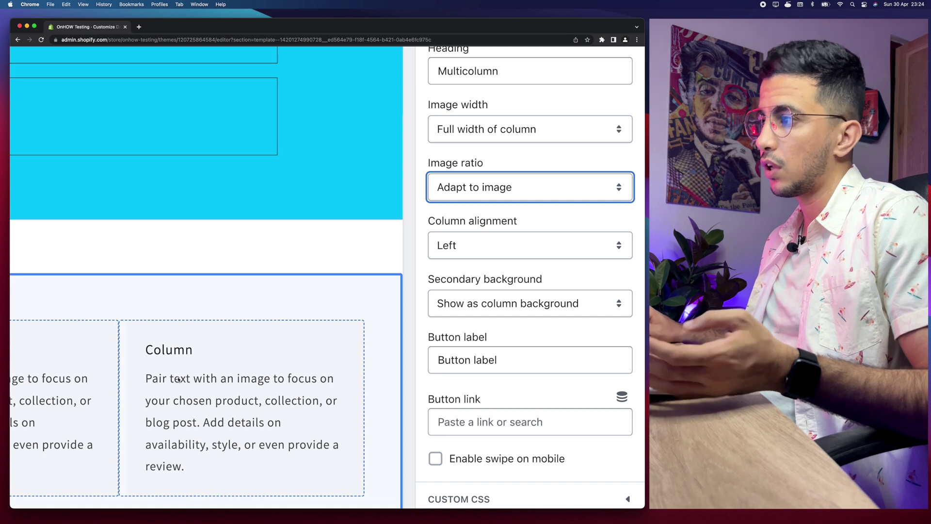
pyautogui.click(497, 253)
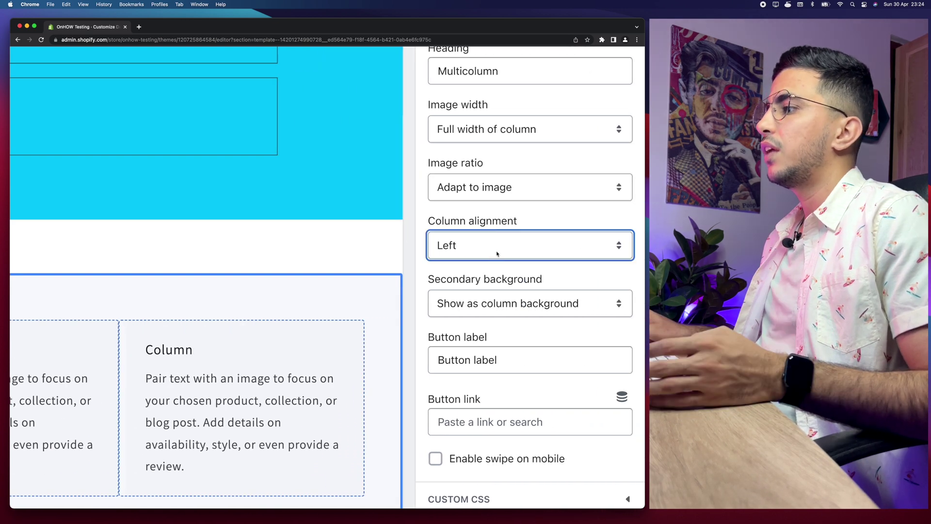
pyautogui.click(510, 297)
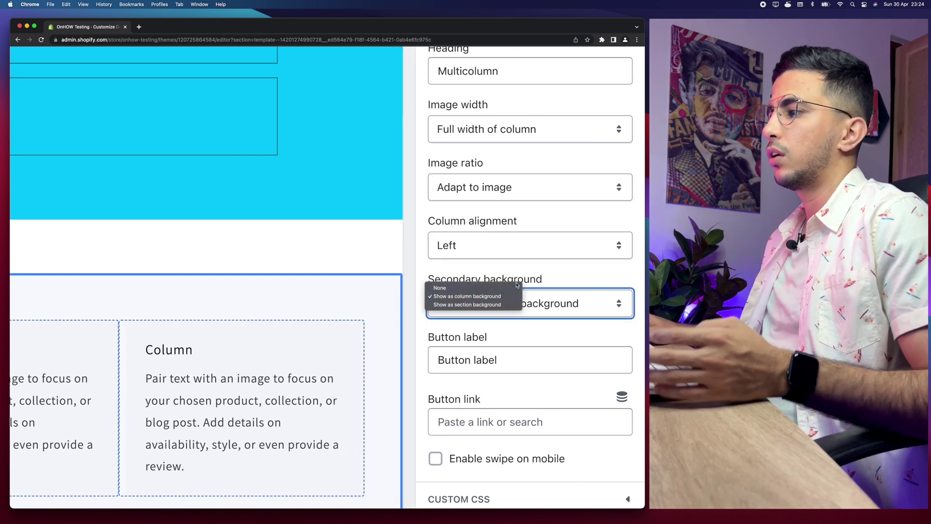
pyautogui.click(554, 276)
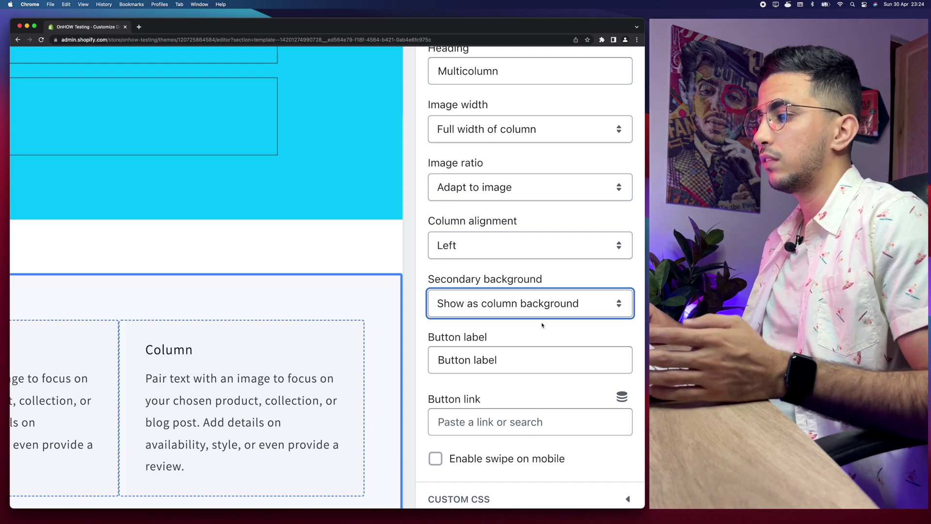
pyautogui.scroll(-2, 541, 324)
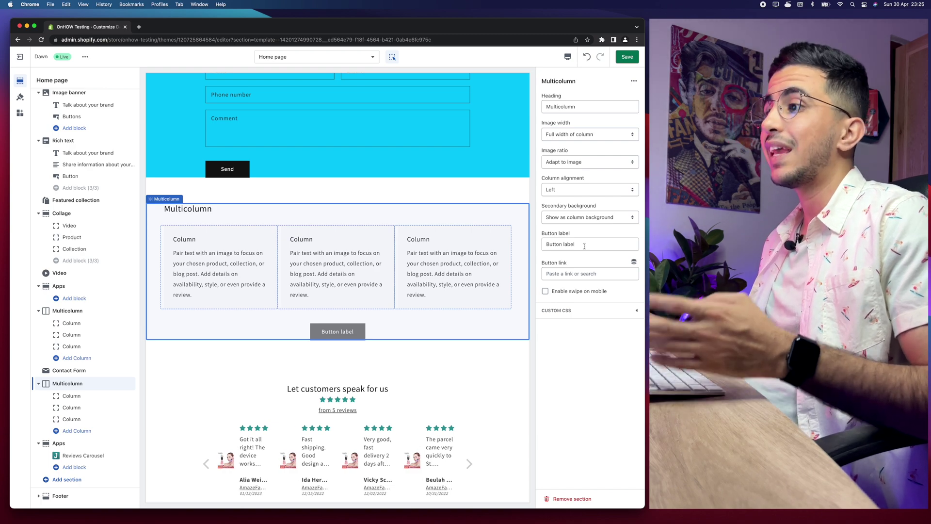
pyautogui.scroll(2, 454, 218)
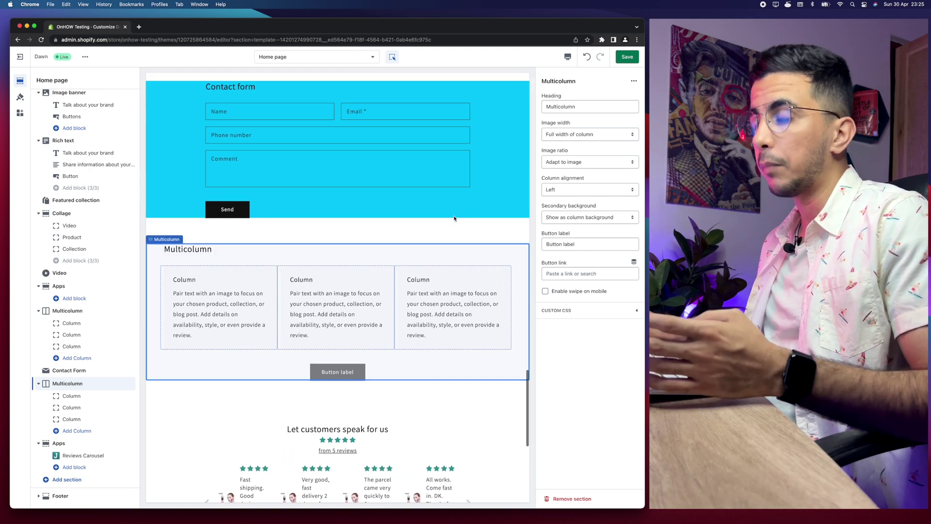
pyautogui.scroll(7, 454, 218)
pyautogui.scroll(-5, 454, 218)
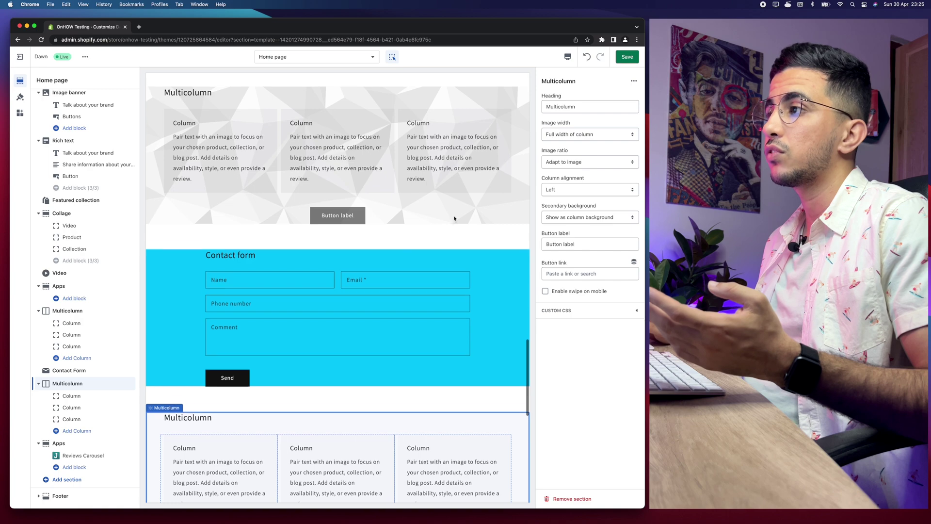
pyautogui.scroll(2, 454, 218)
pyautogui.scroll(4, 454, 218)
pyautogui.scroll(-8, 455, 218)
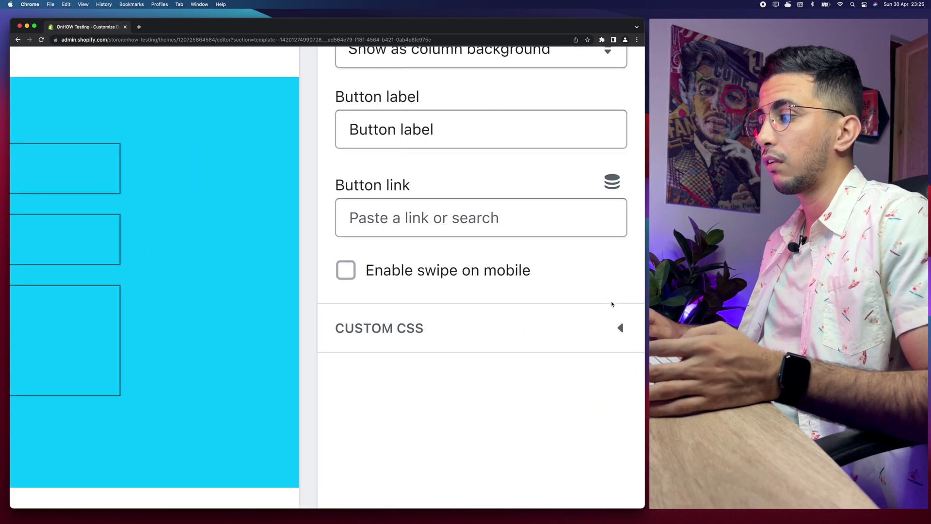
# - Expand and focus the Multicolumn section's Custom CSS editor, then open a new browser tab
pyautogui.click(415, 331)
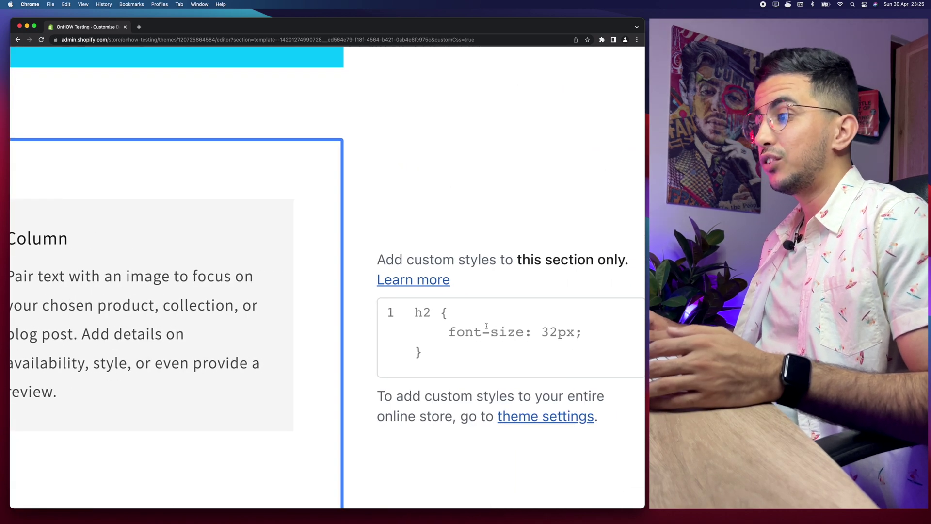
pyautogui.click(469, 318)
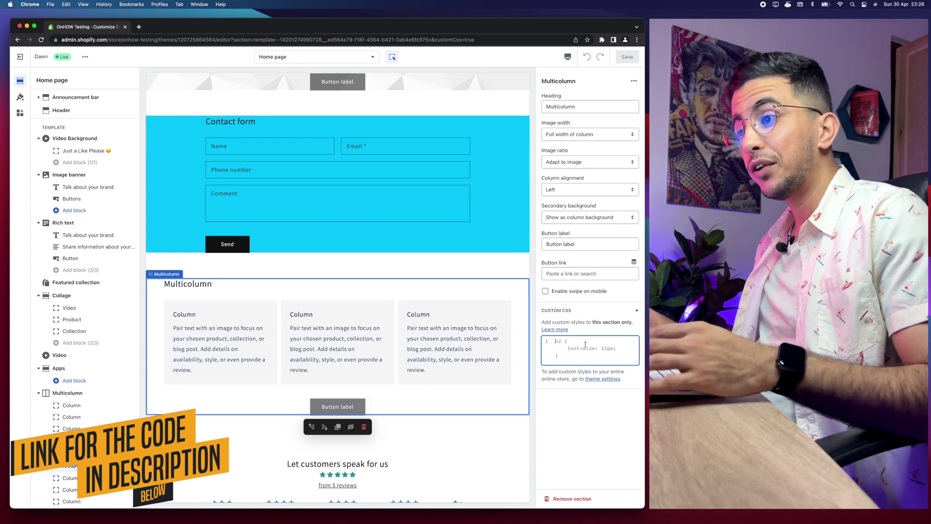
pyautogui.click(139, 27)
# - Load the Pastebin link and copy its five-line background-image CSS snippet
pyautogui.write('https://pastebin.com/Unnr44q5')
pyautogui.press('Return')
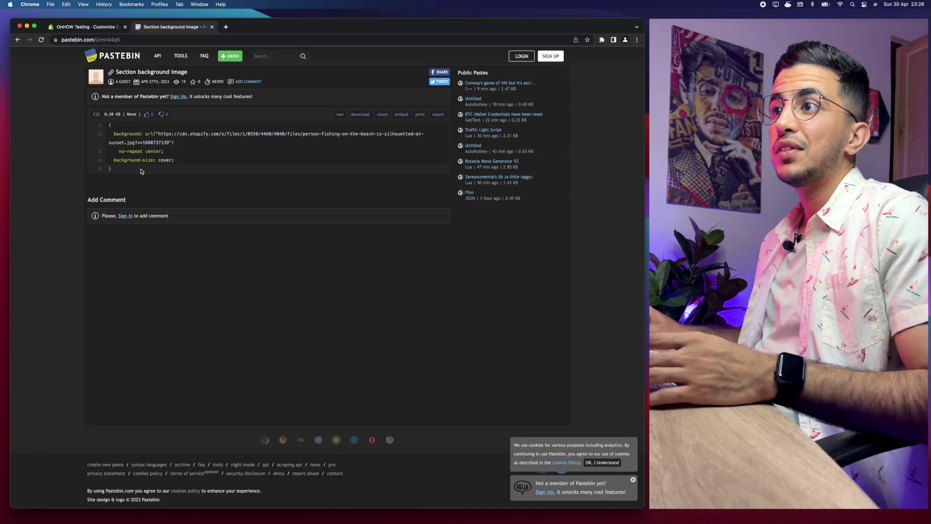
pyautogui.moveTo(100, 167); pyautogui.dragTo(90, 125)
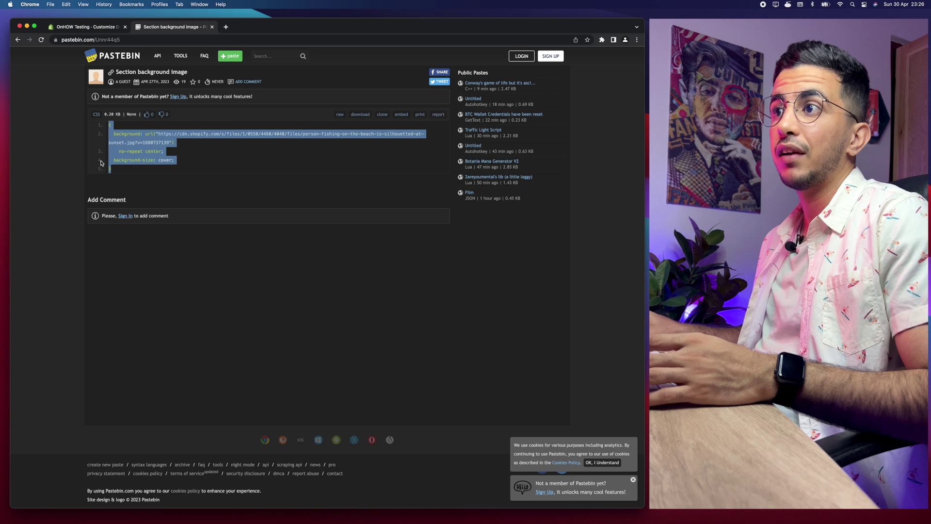
pyautogui.press('cmd+plus')
pyautogui.press('cmd+plus')
pyautogui.press('cmd+plus')
pyautogui.press('cmd+plus')
pyautogui.press('cmd+plus')
pyautogui.press('cmd+plus')
pyautogui.press('cmd+plus')
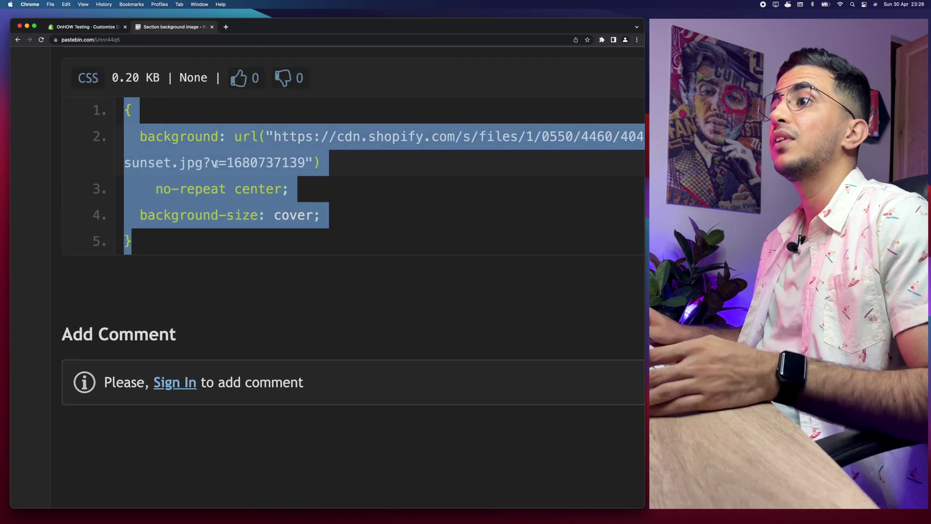
pyautogui.rightClick(216, 164)
pyautogui.click(225, 179)
pyautogui.press('cmd+0')
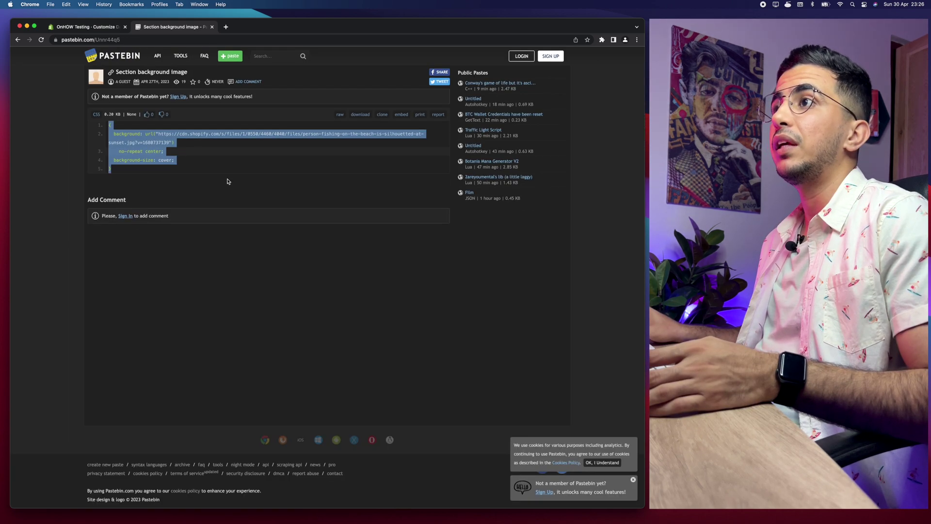
# - Return to the Shopify theme editor and select the Video section
pyautogui.click(105, 28)
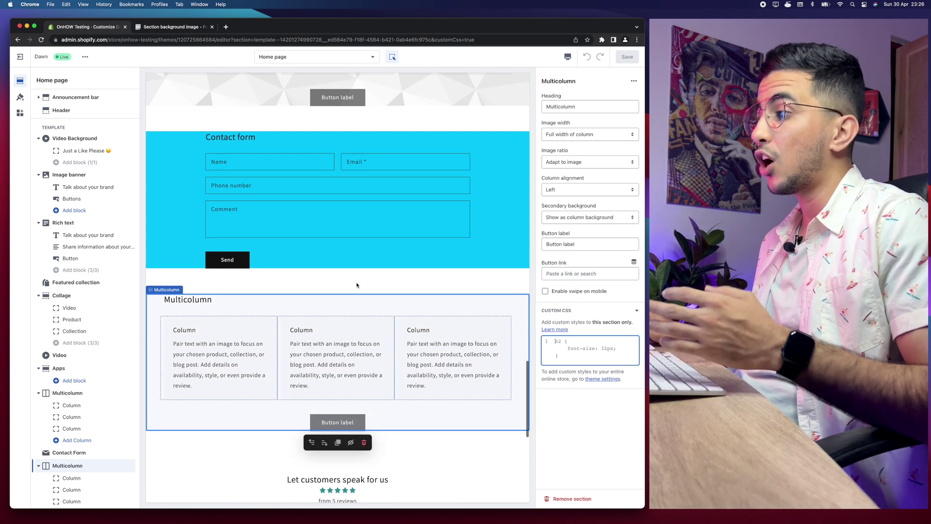
pyautogui.scroll(-1, 359, 279)
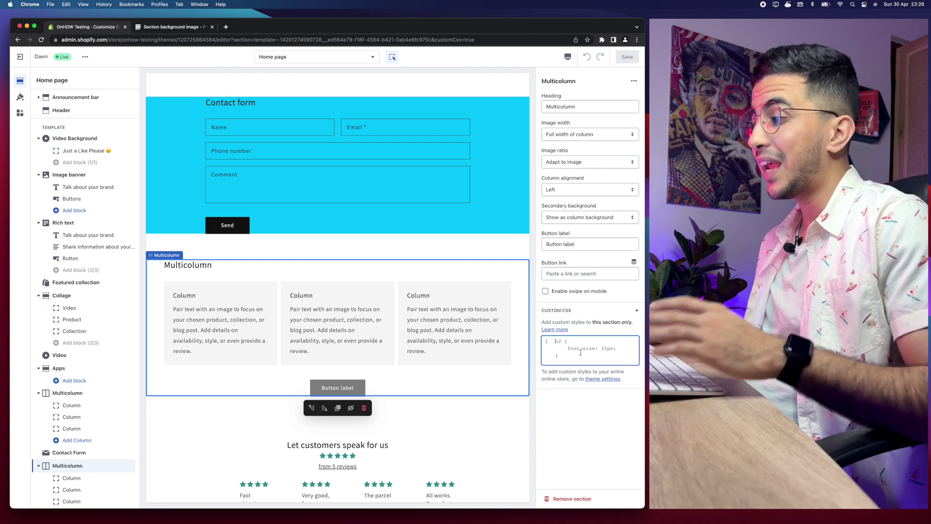
pyautogui.scroll(10, 435, 351)
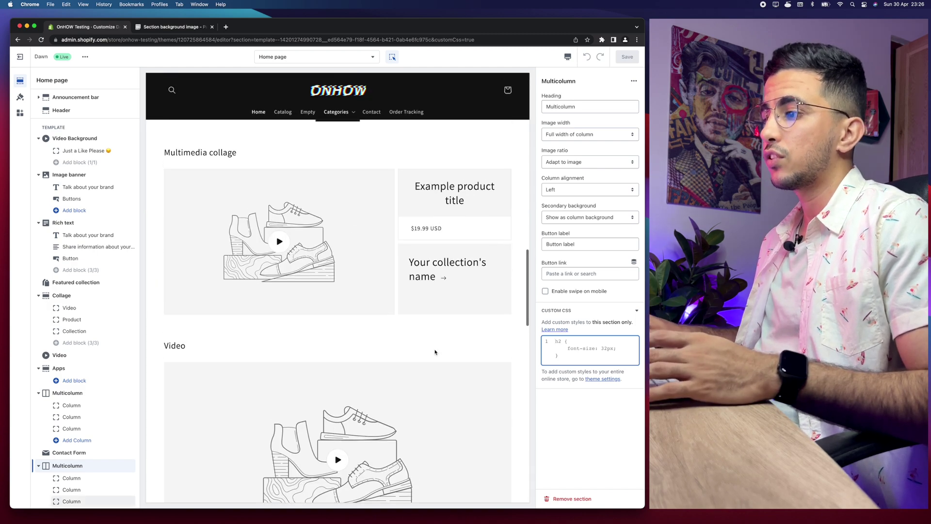
pyautogui.click(435, 352)
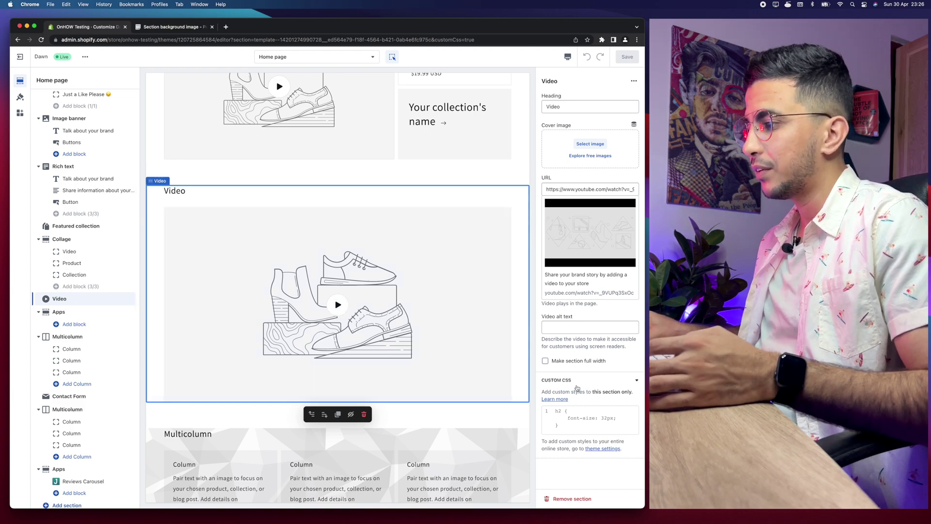
# - Select the Multimedia collage section, then expand and collapse its Custom CSS panel
pyautogui.scroll(5, 576, 387)
pyautogui.scroll(-1, 576, 387)
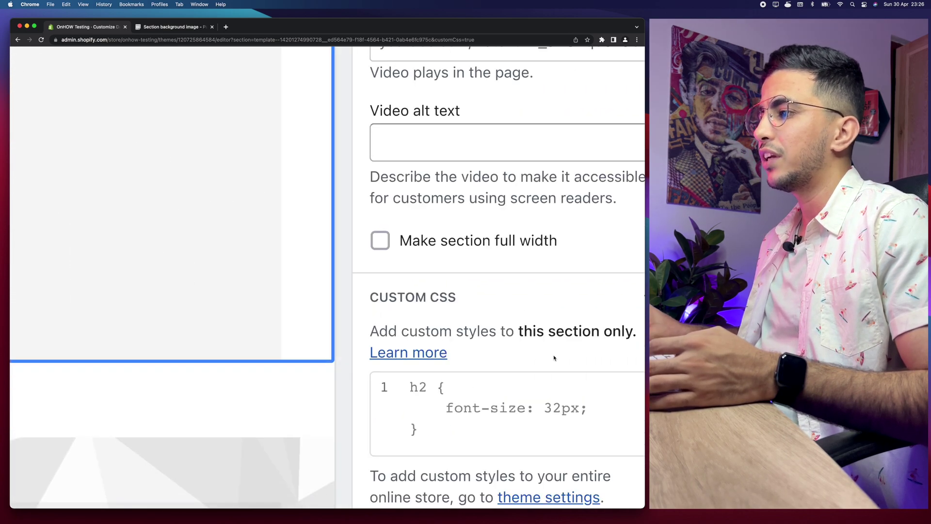
pyautogui.scroll(-5, 555, 357)
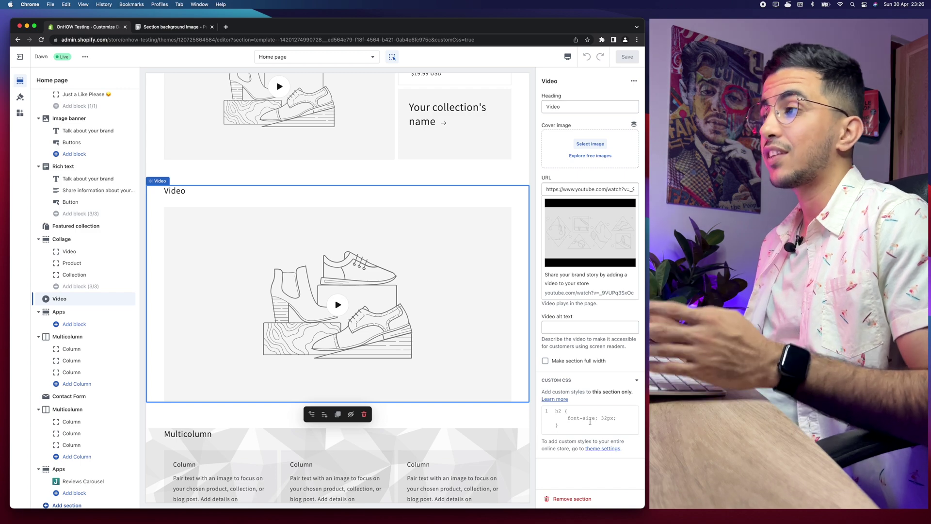
pyautogui.scroll(5, 258, 267)
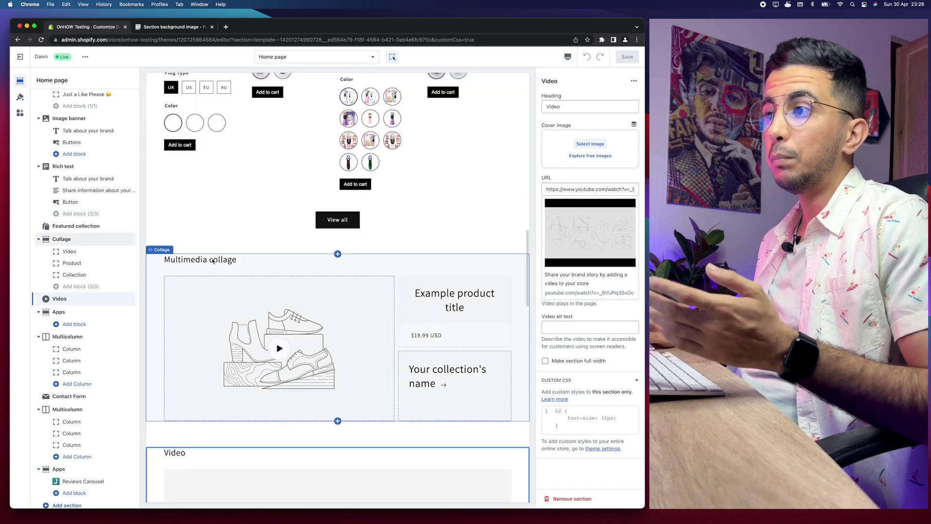
pyautogui.click(259, 267)
pyautogui.click(593, 225)
pyautogui.scroll(5, 593, 225)
pyautogui.scroll(-5, 593, 225)
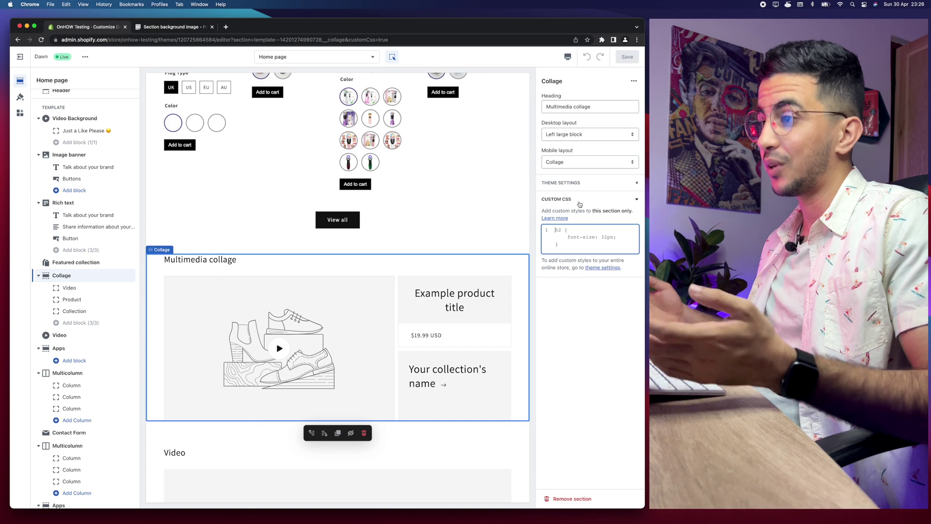
pyautogui.click(579, 201)
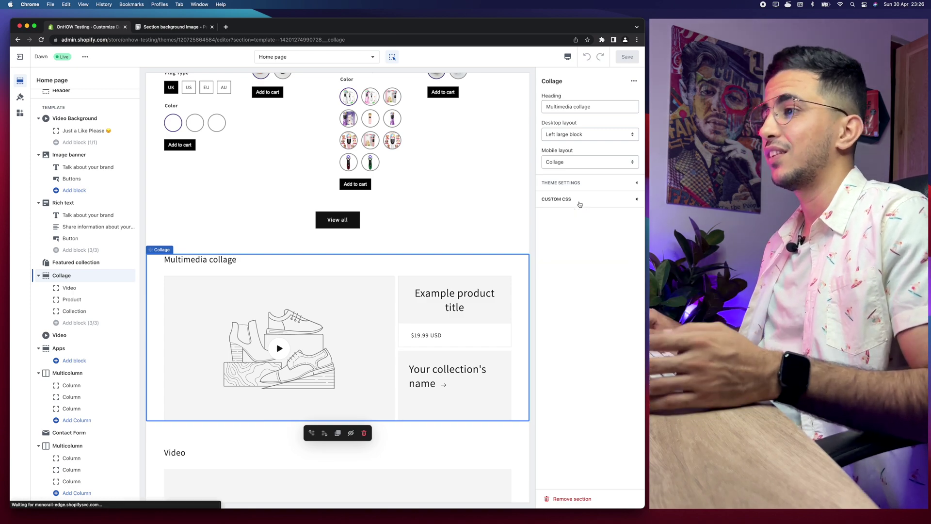
pyautogui.scroll(-15, 396, 334)
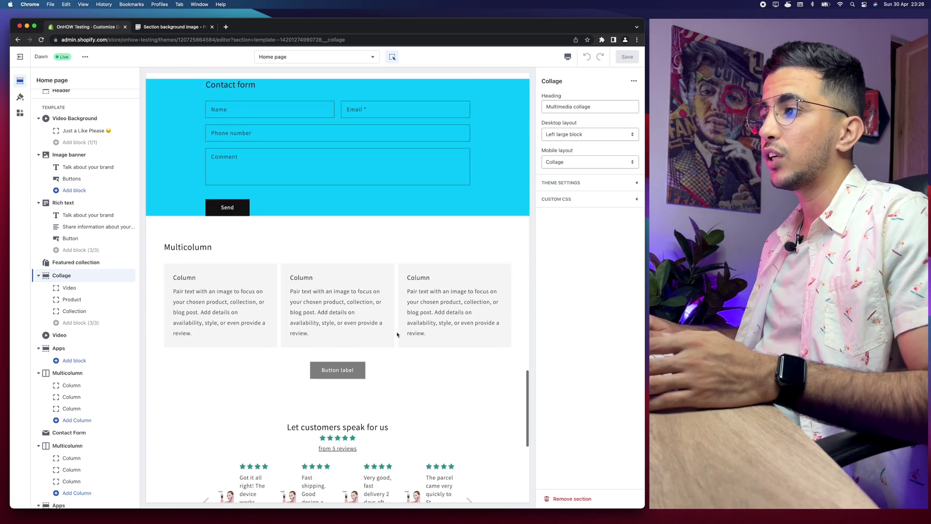
# - Paste the background-image CSS into the Multicolumn section's Custom CSS
pyautogui.click(302, 264)
pyautogui.click(292, 259)
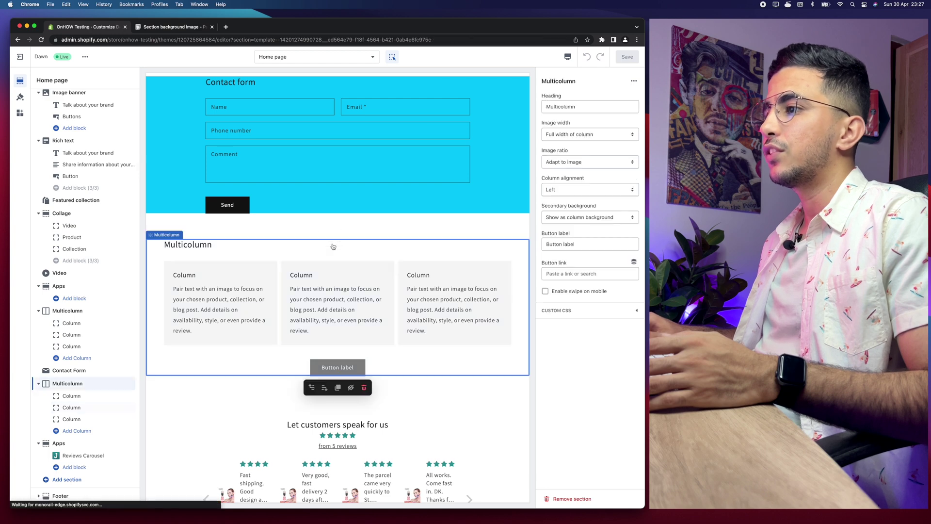
pyautogui.click(578, 313)
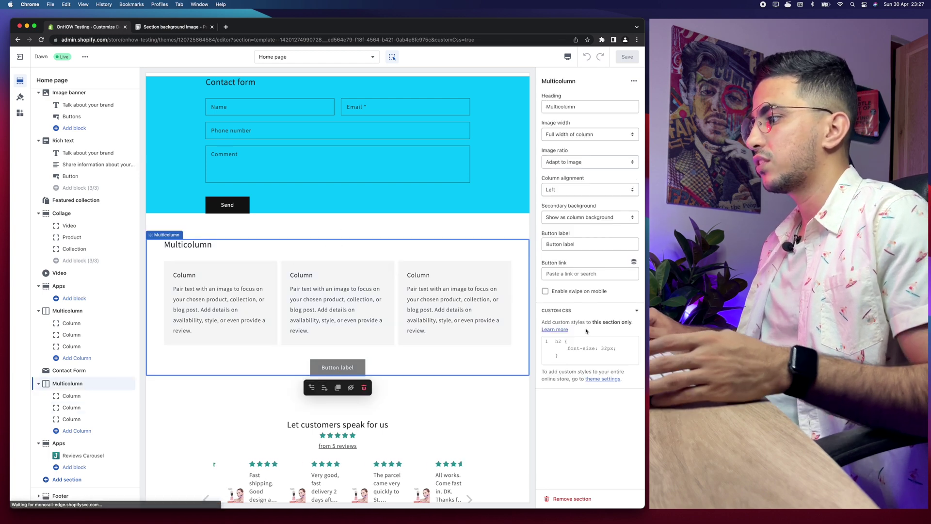
pyautogui.click(590, 342)
pyautogui.press('cmd+v')
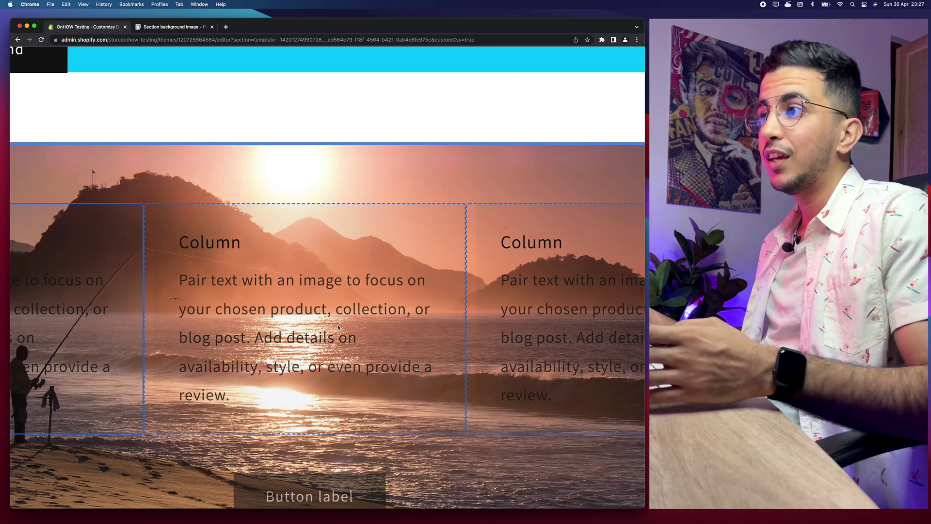
pyautogui.click(337, 324)
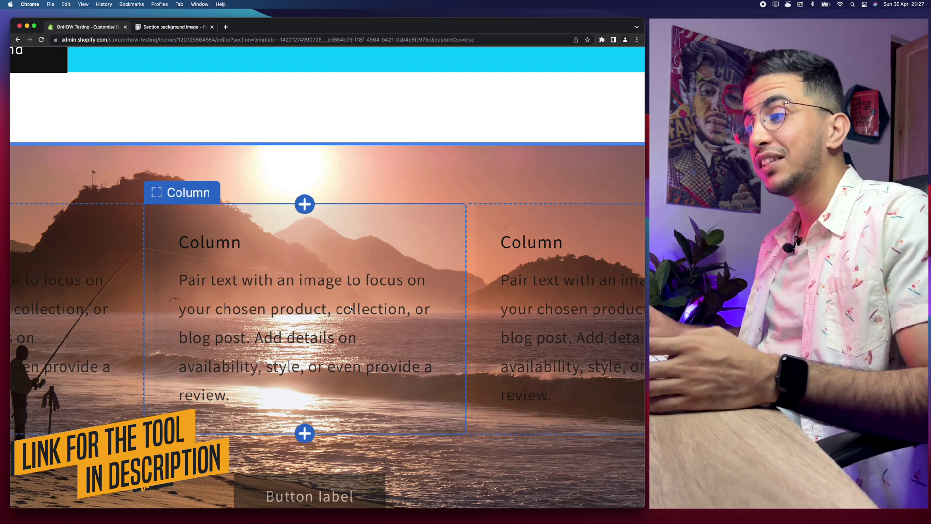
# - Open uigradients.com in a new browser tab
pyautogui.click(225, 27)
pyautogui.write('uigradients.com')
pyautogui.press('Return')
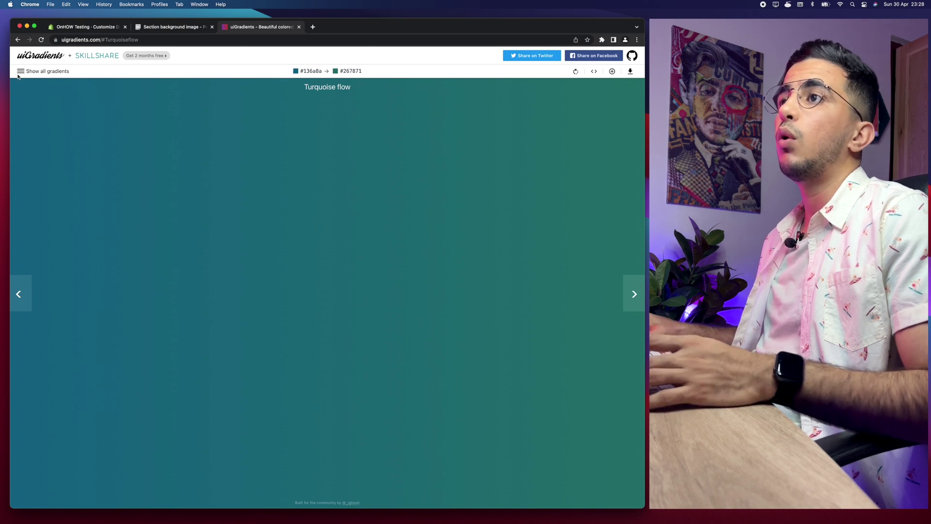
# - Show the full uiGradients list, then filter it to red gradients
pyautogui.press('super+equal')
pyautogui.press('super+equal')
pyautogui.press('super+equal')
pyautogui.press('super+equal')
pyautogui.press('super+equal')
pyautogui.press('super+equal')
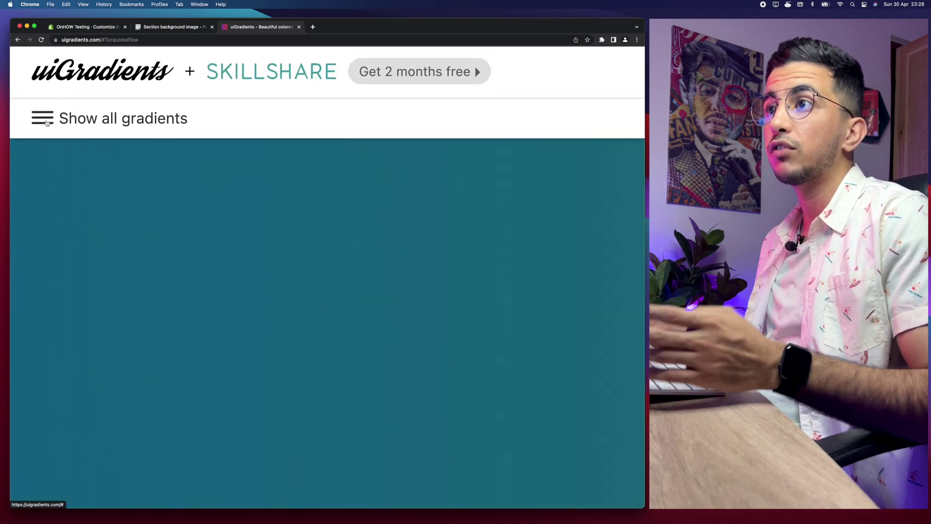
pyautogui.click(47, 122)
pyautogui.press('super+0')
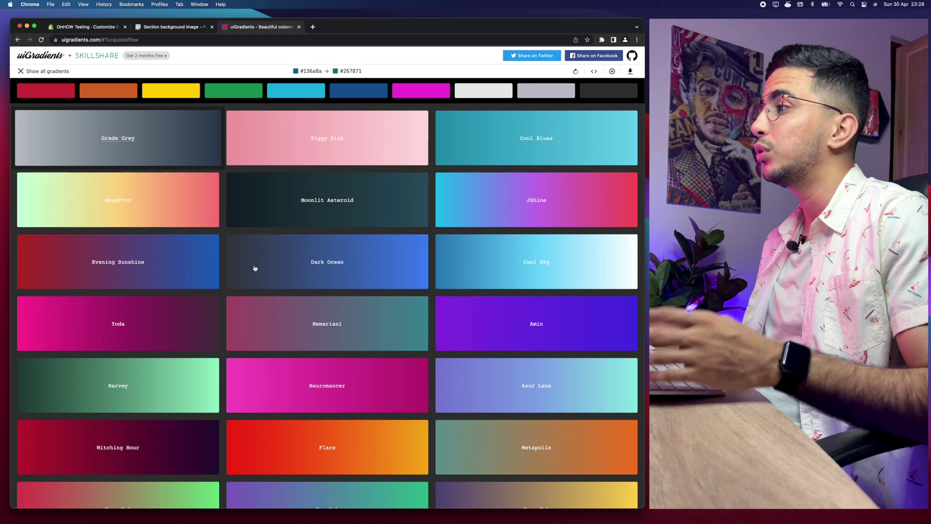
pyautogui.scroll(-20, 391, 257)
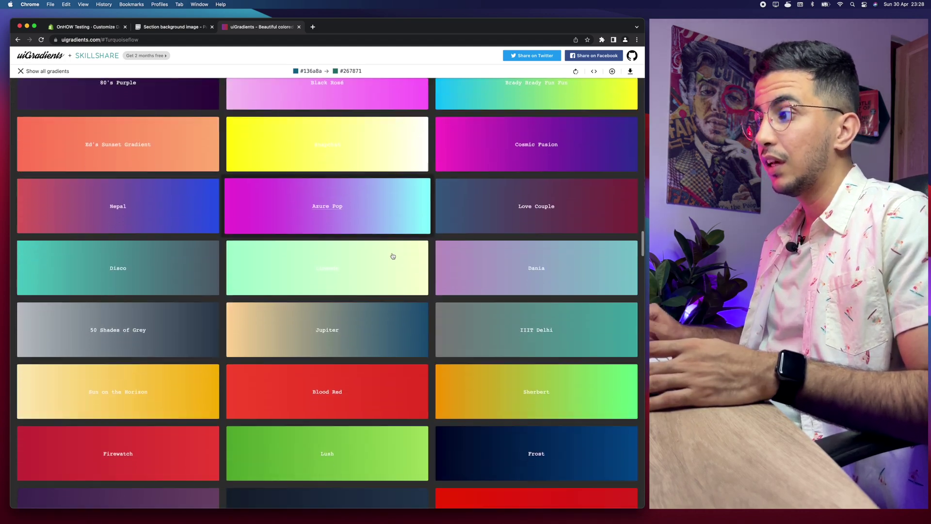
pyautogui.scroll(-20, 393, 256)
pyautogui.press('super+Up')
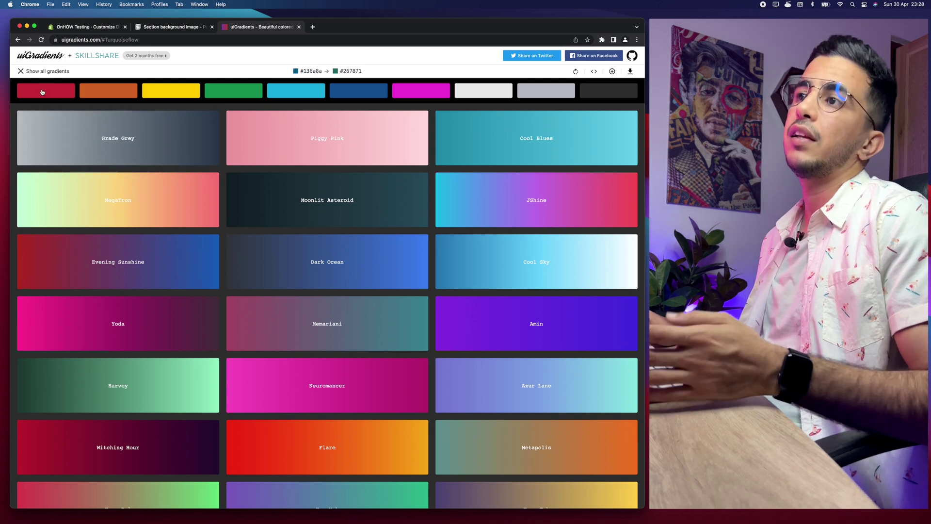
pyautogui.click(42, 92)
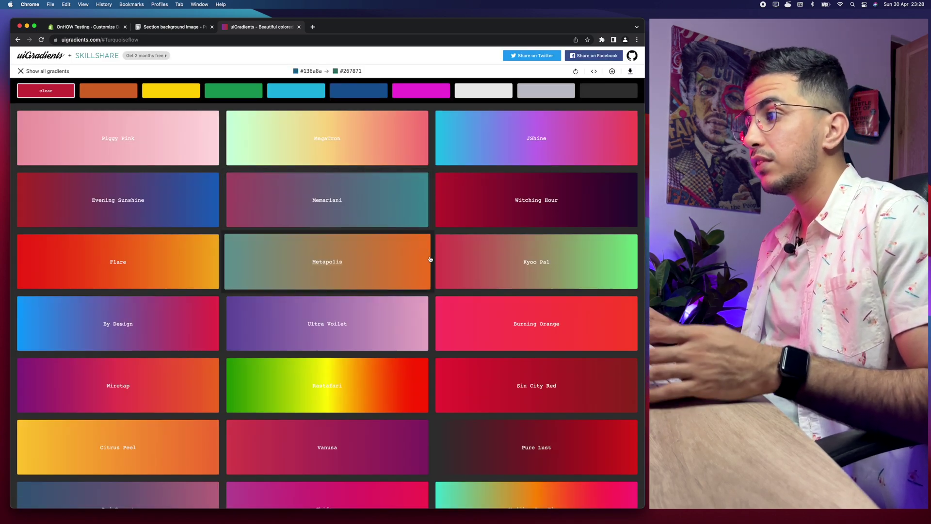
pyautogui.scroll(-15, 370, 294)
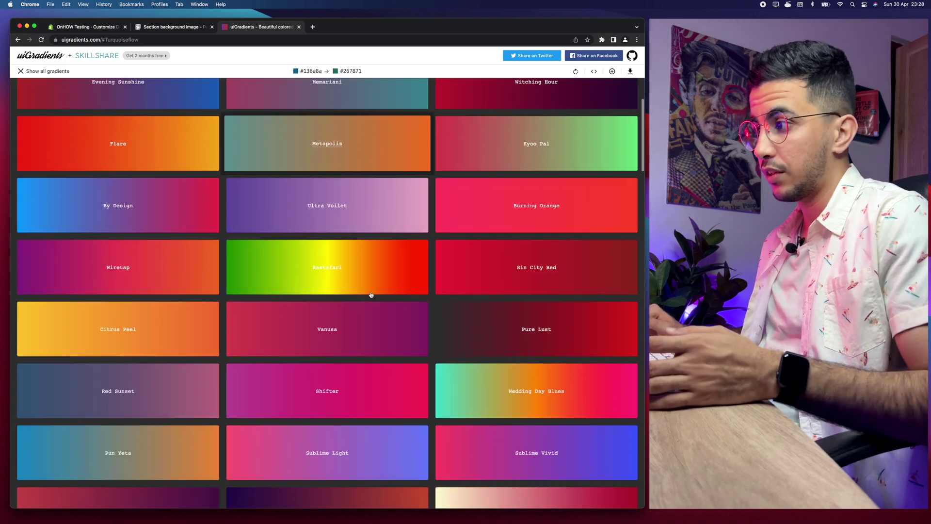
pyautogui.scroll(15, 363, 281)
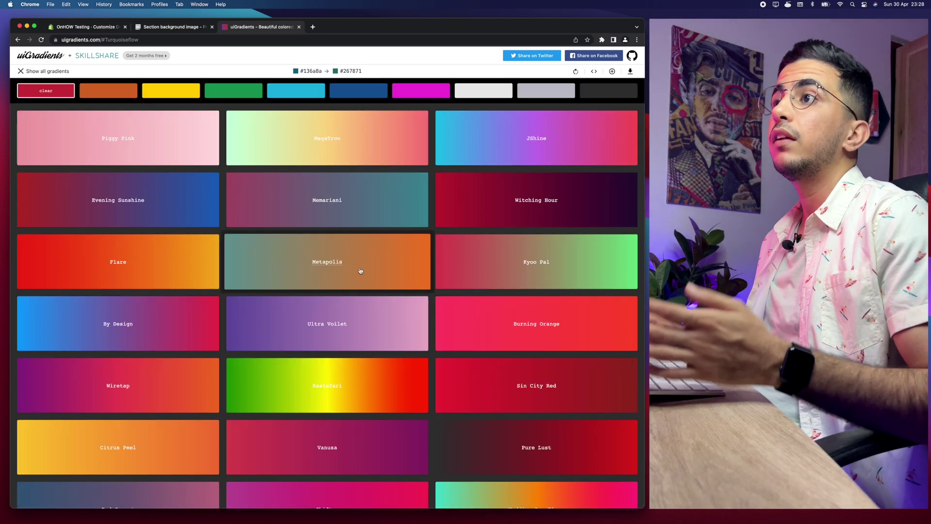
# - Filter through orange, yellow, green, then light-blue gradients and browse the blue ones
pyautogui.click(109, 92)
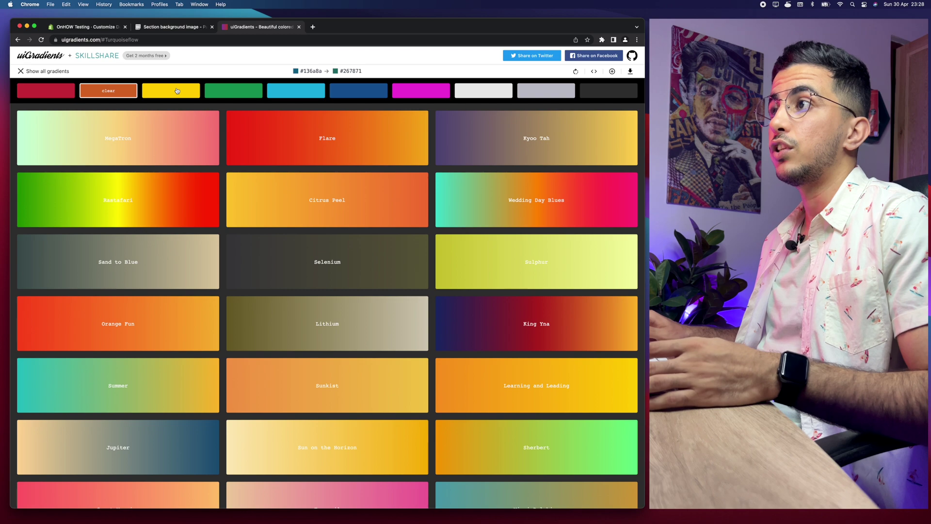
pyautogui.click(177, 90)
pyautogui.click(234, 90)
pyautogui.click(297, 92)
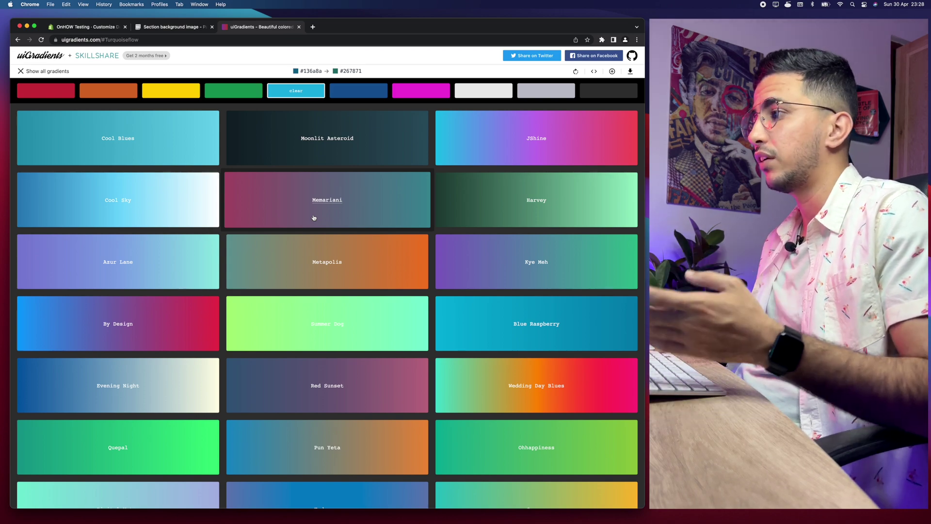
pyautogui.scroll(-10, 373, 257)
pyautogui.scroll(-15, 374, 257)
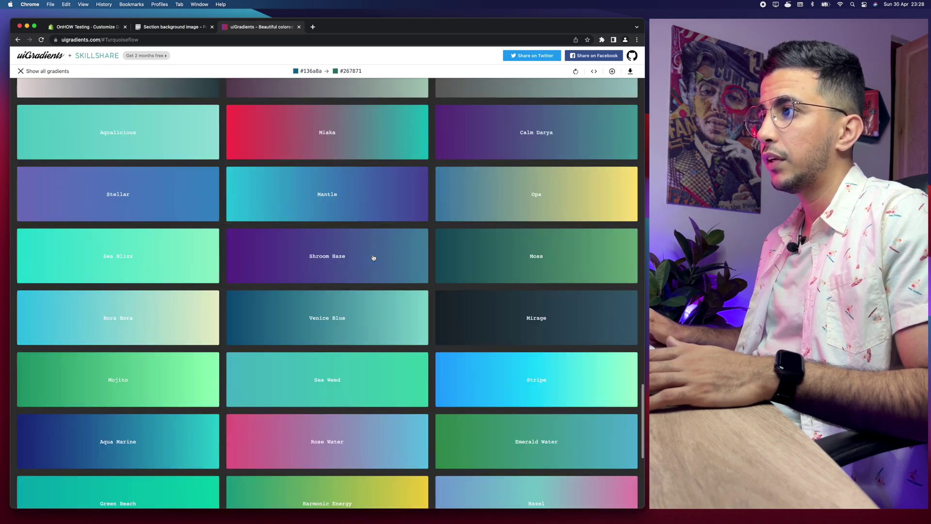
pyautogui.scroll(3, 373, 257)
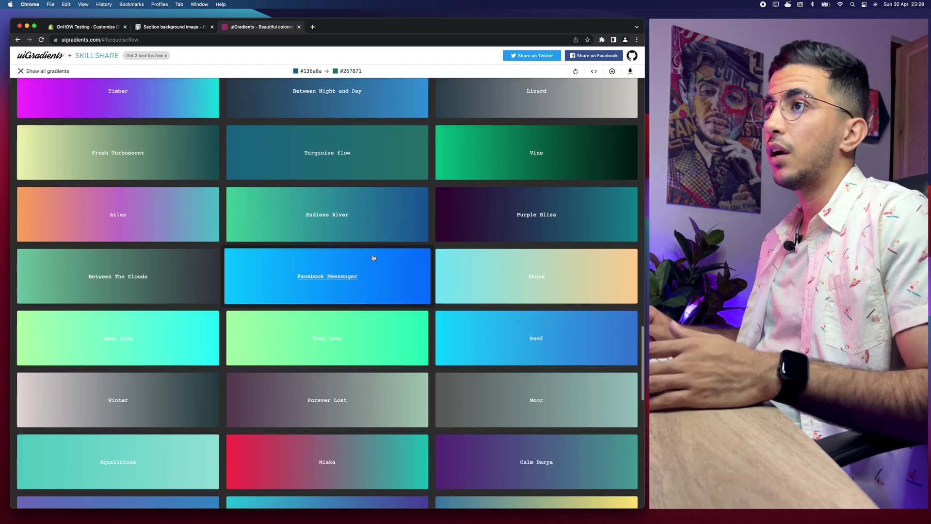
pyautogui.scroll(5, 373, 257)
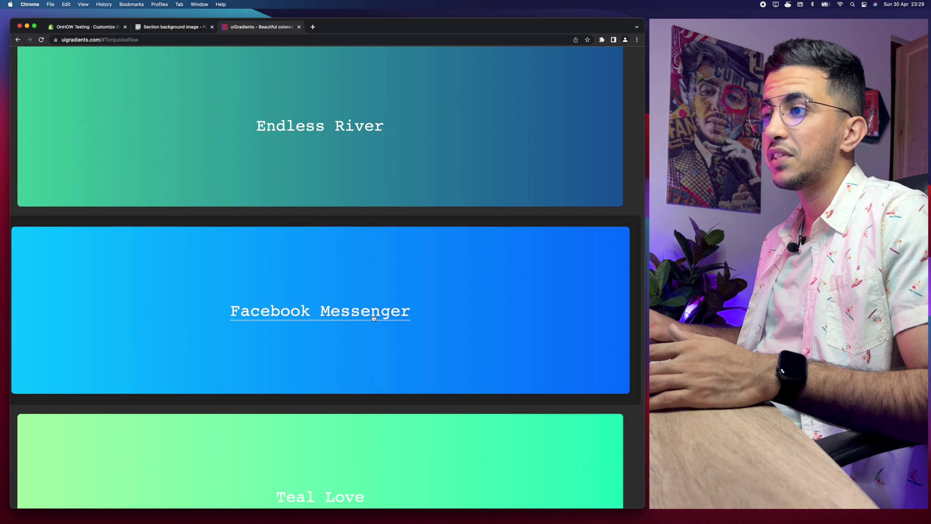
pyautogui.scroll(-5, 373, 318)
pyautogui.scroll(5, 313, 285)
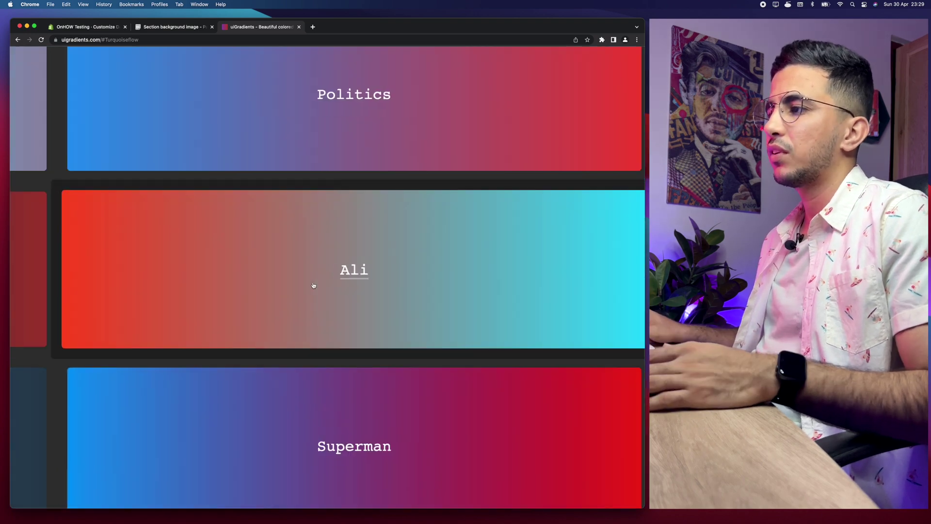
pyautogui.scroll(-5, 350, 291)
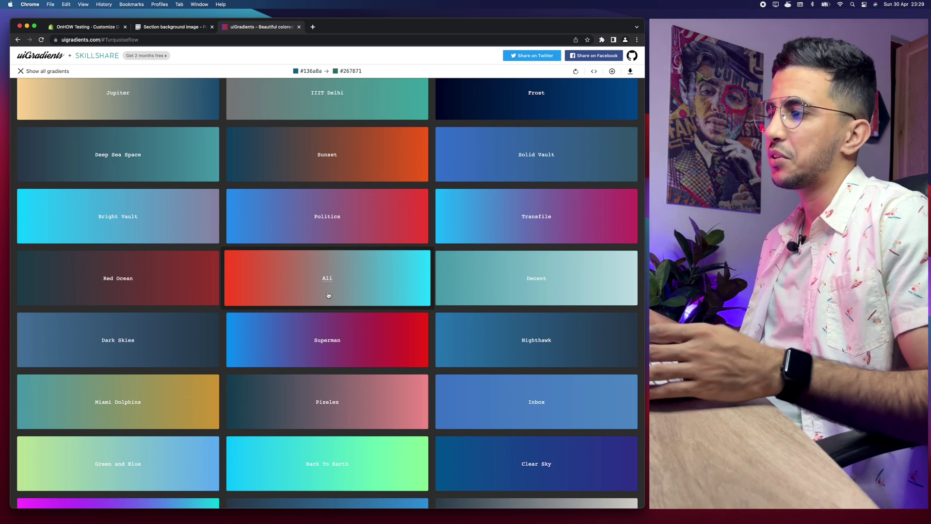
# - Download the Ali gradient as Ali.jpg and preview it from its folder
pyautogui.click(341, 280)
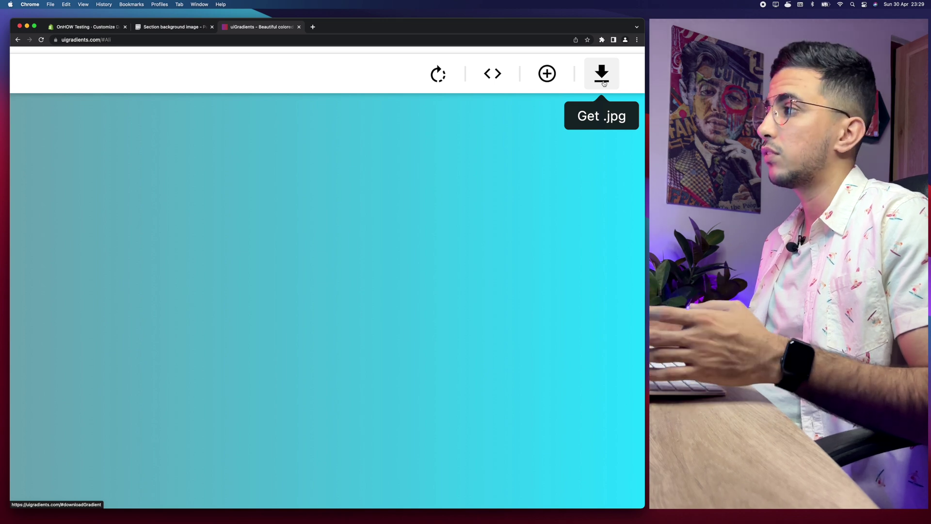
pyautogui.click(604, 84)
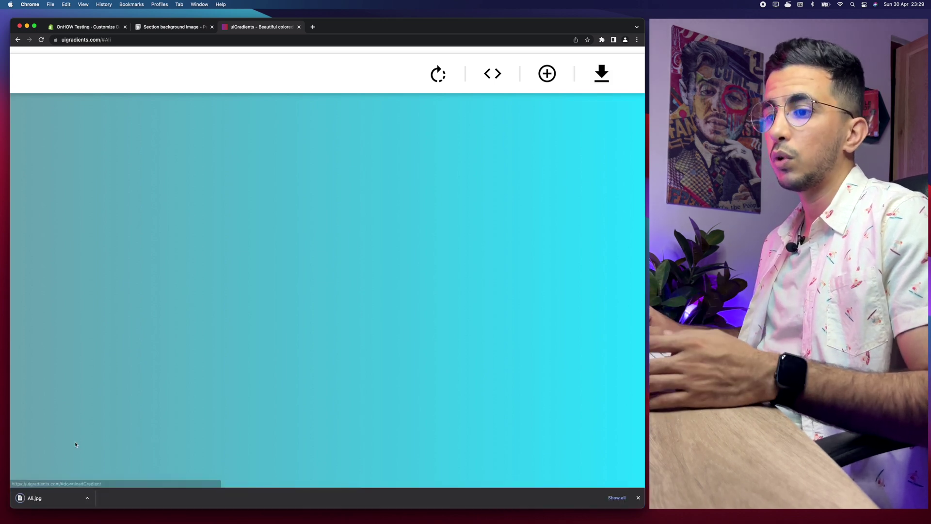
pyautogui.click(87, 499)
pyautogui.click(101, 505)
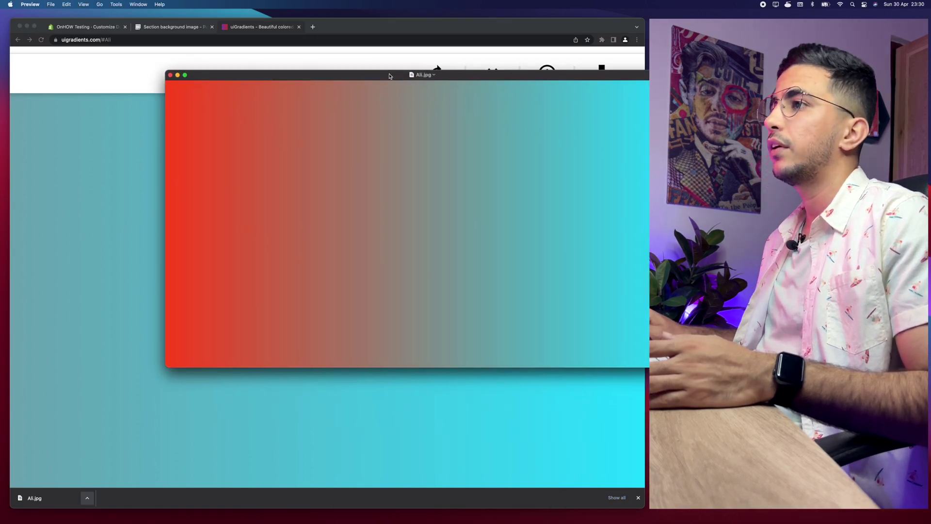
pyautogui.moveTo(391, 79); pyautogui.dragTo(302, 115)
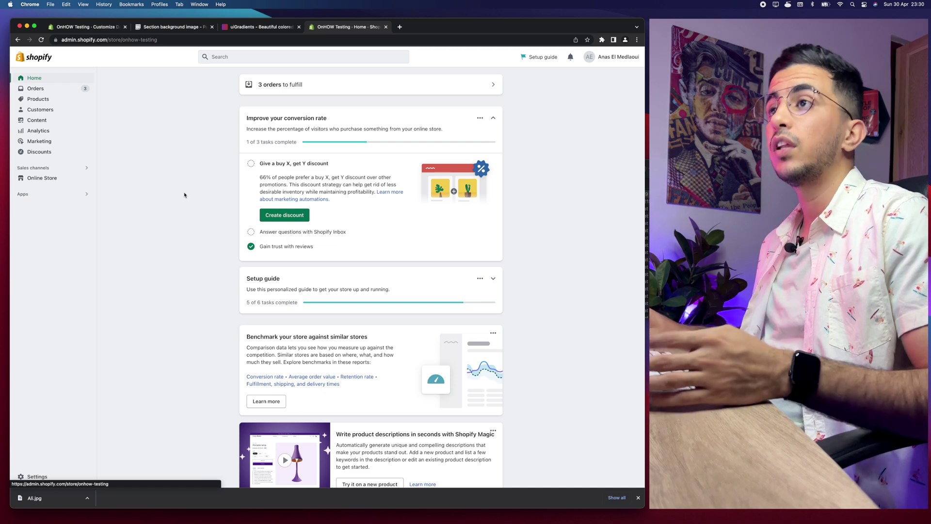
# - Upload Ali.jpg from Downloads to the store's Content > Files
pyautogui.click(28, 120)
pyautogui.press('super+plus')
pyautogui.press('super+plus')
pyautogui.press('super+plus')
pyautogui.press('super+plus')
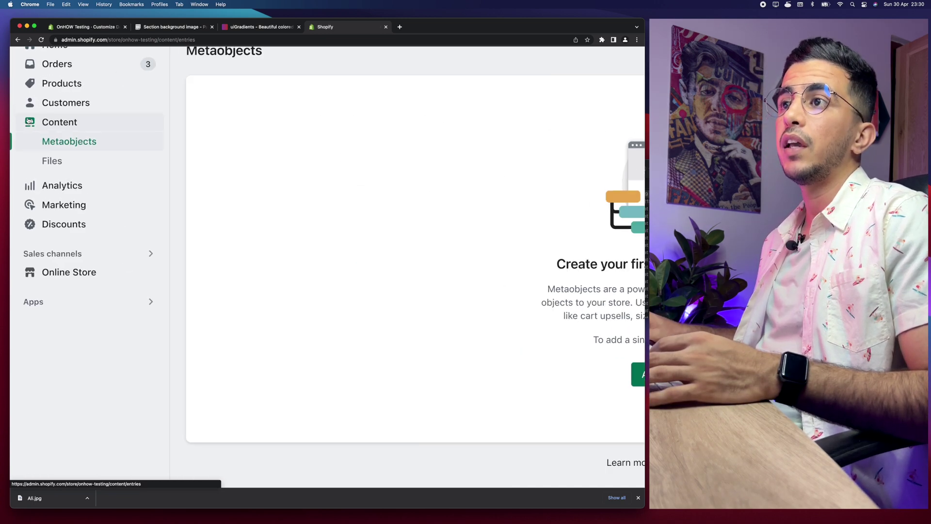
pyautogui.click(52, 162)
pyautogui.press('super+0')
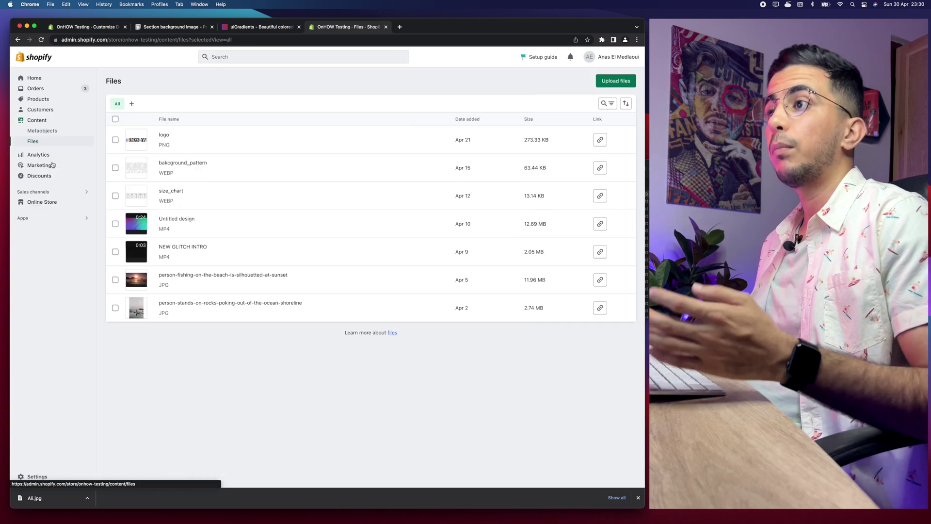
pyautogui.click(624, 83)
pyautogui.click(208, 239)
pyautogui.click(272, 242)
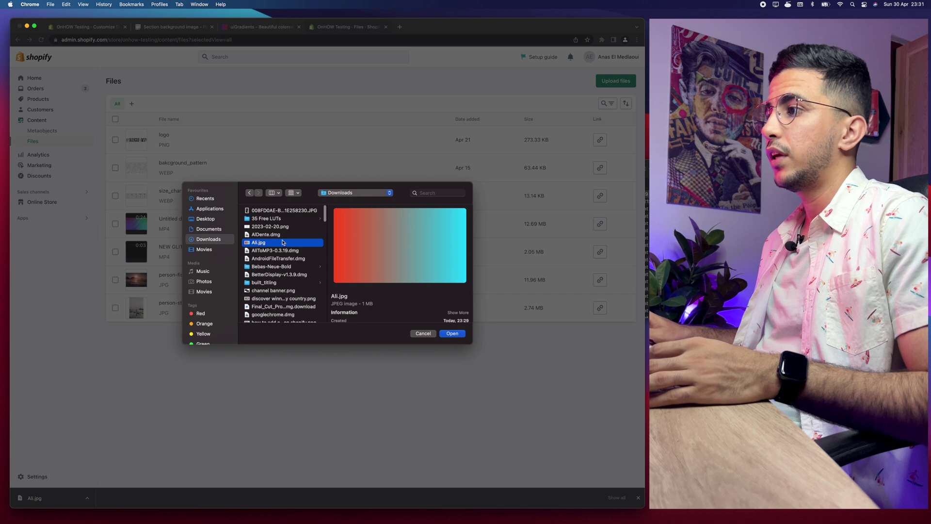
pyautogui.click(452, 333)
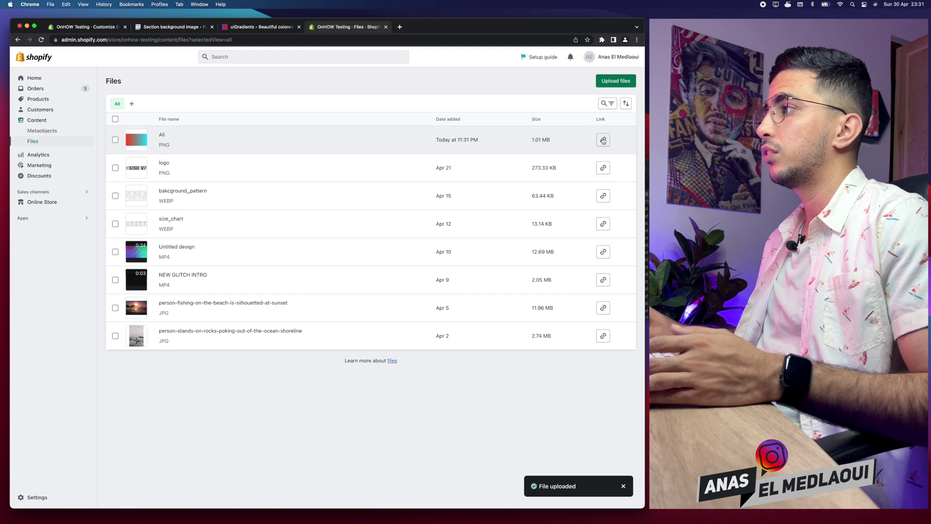
# - Copy the uploaded Ali image's link and return to the theme editor
pyautogui.click(604, 140)
pyautogui.click(603, 140)
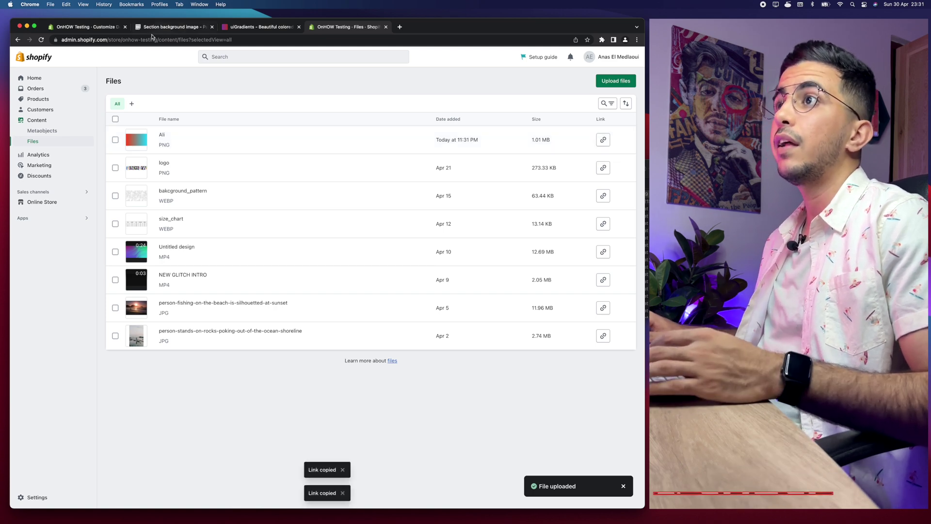
pyautogui.click(95, 27)
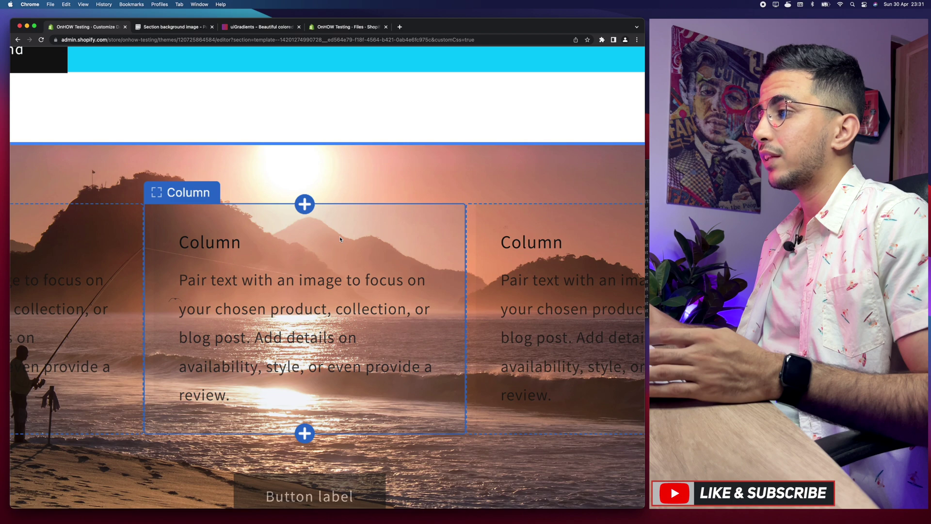
# - Replace the CSS url() value with the Ali image link and save the theme
pyautogui.scroll(5, 605, 404)
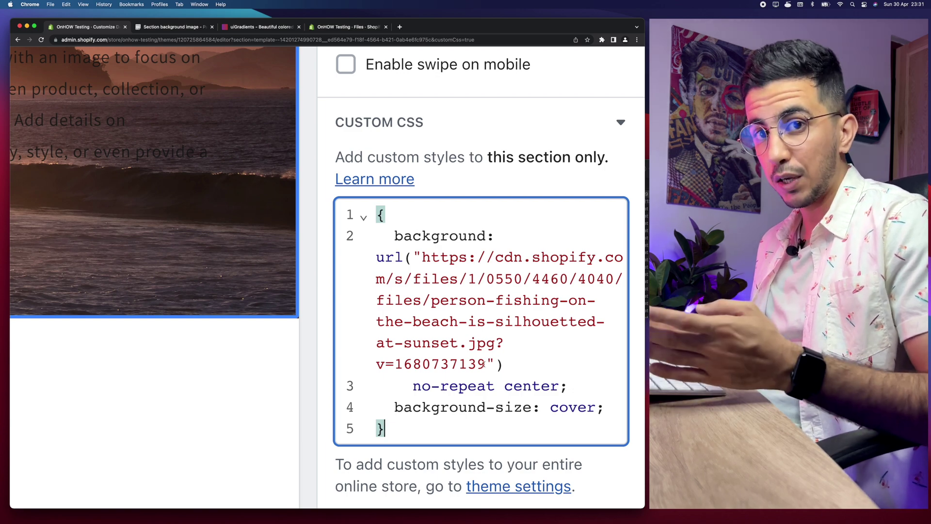
pyautogui.moveTo(485, 363); pyautogui.dragTo(423, 260)
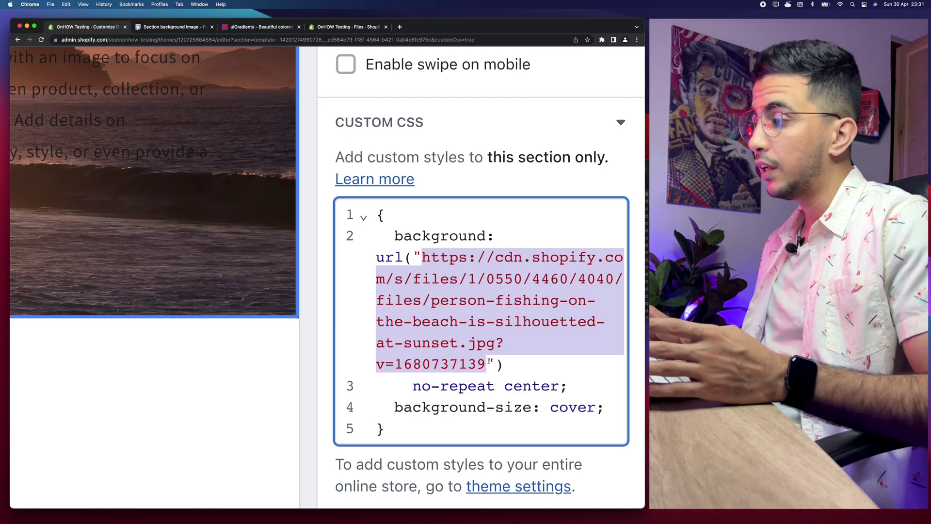
pyautogui.press('BackSpace')
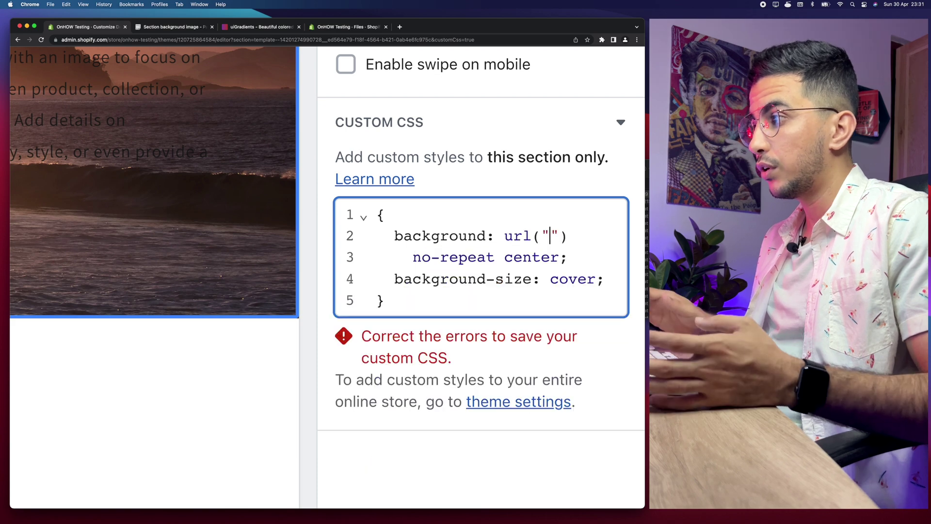
pyautogui.press('super+v')
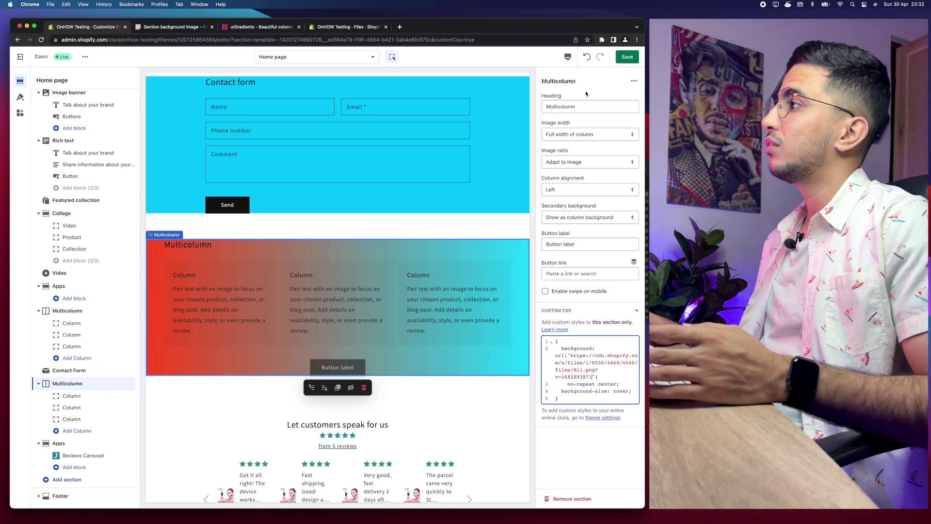
pyautogui.click(626, 59)
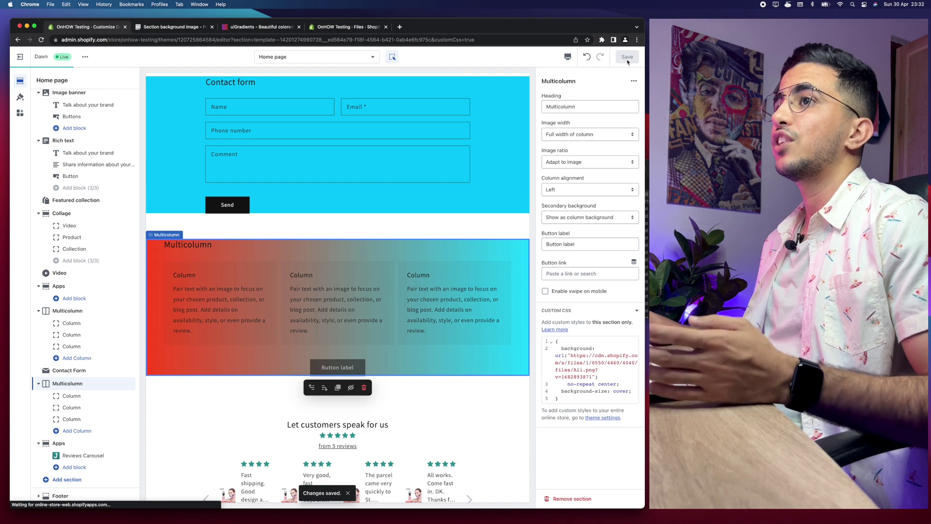
# - Exit the theme editor and view the live storefront's red-to-cyan Multicolumn gradient below the contact form
pyautogui.click(20, 58)
pyautogui.click(83, 179)
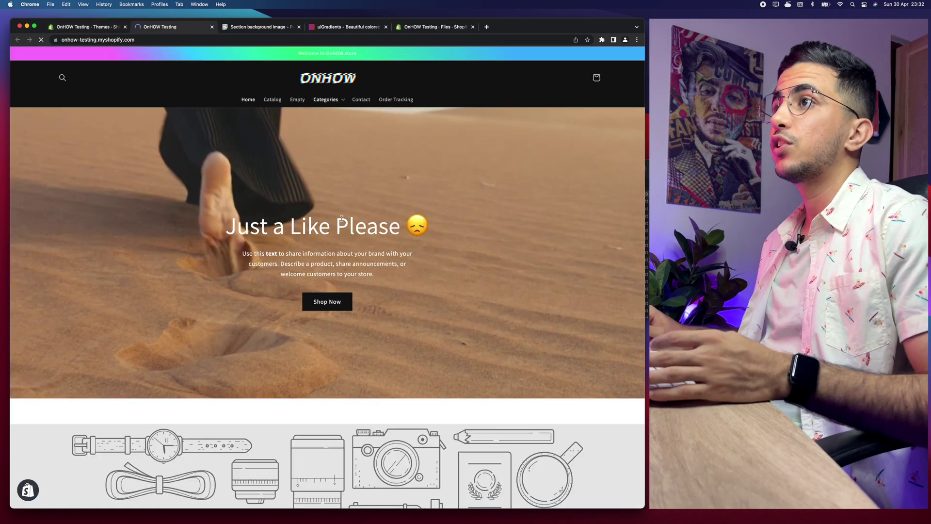
pyautogui.scroll(-20, 341, 219)
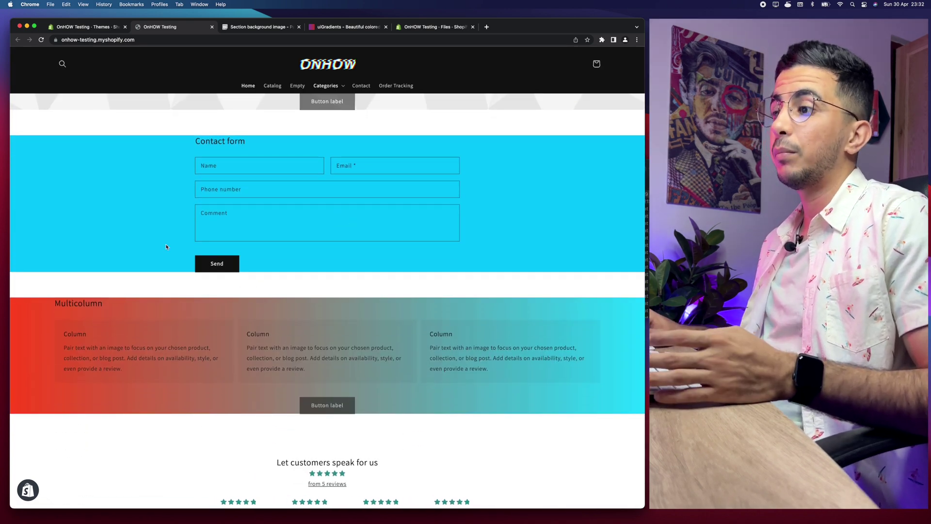
pyautogui.scroll(1, 166, 245)
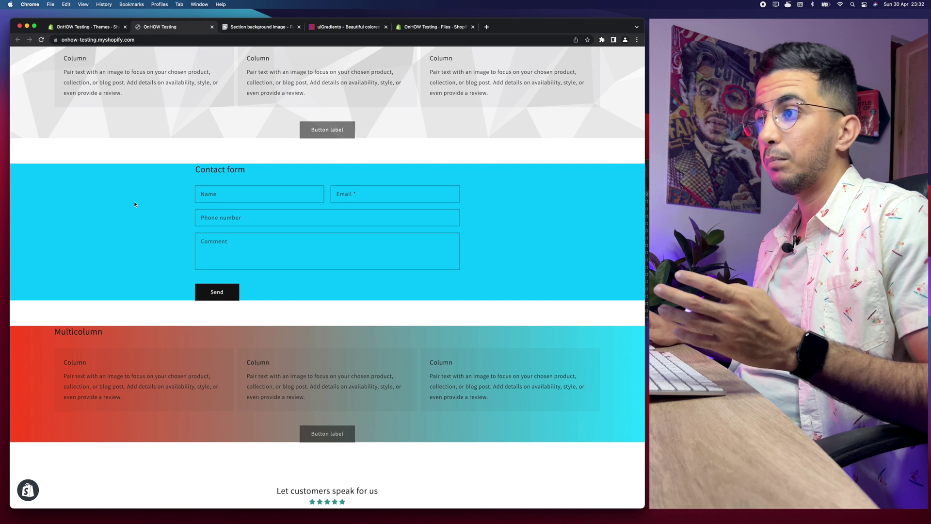
pyautogui.scroll(-2, 122, 204)
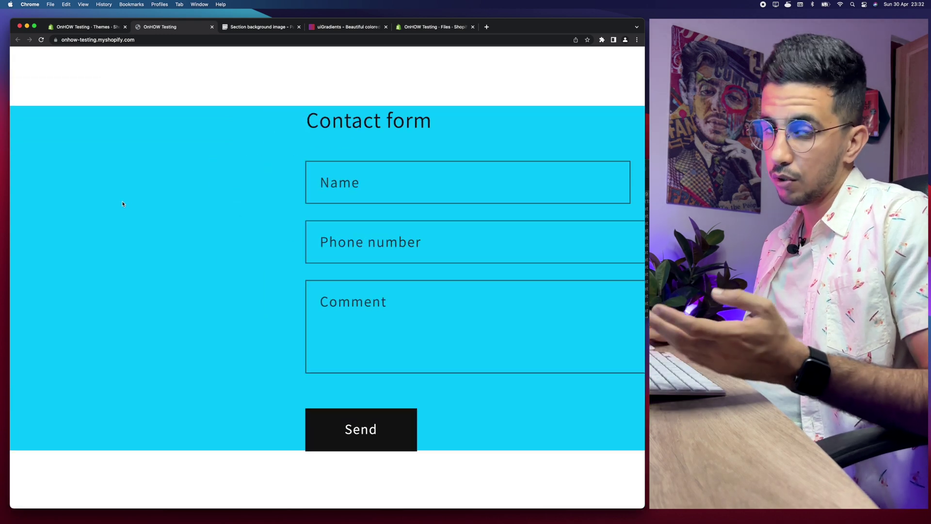